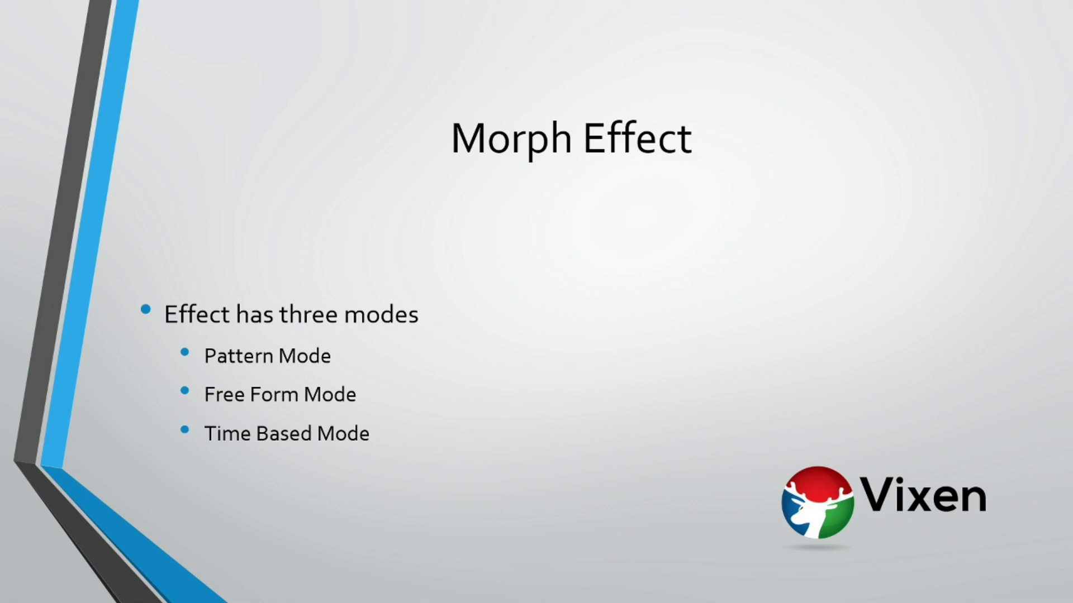
{"action": "key", "text": "Right"}
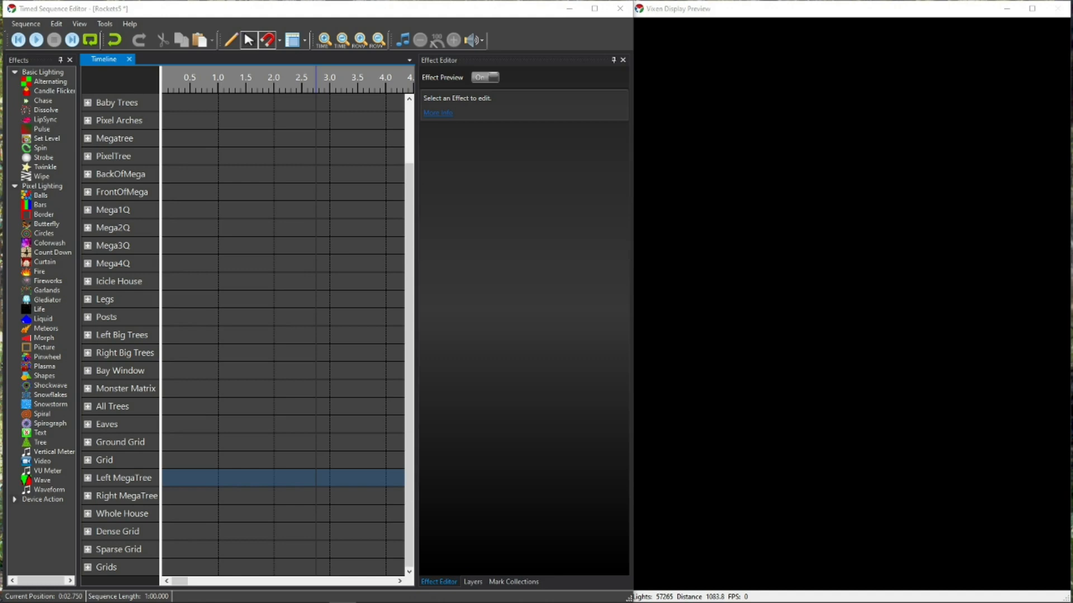
Step: Add a Morph effect with Vertical orientation to the Left MegaTree row, stretched to end at about 4 seconds
{"action": "left_click", "coordinate": [45, 342]}
{"action": "left_click_drag", "start_coordinate": [45, 341], "coordinate": [180, 479]}
{"action": "left_click_drag", "start_coordinate": [289, 484], "coordinate": [390, 481]}
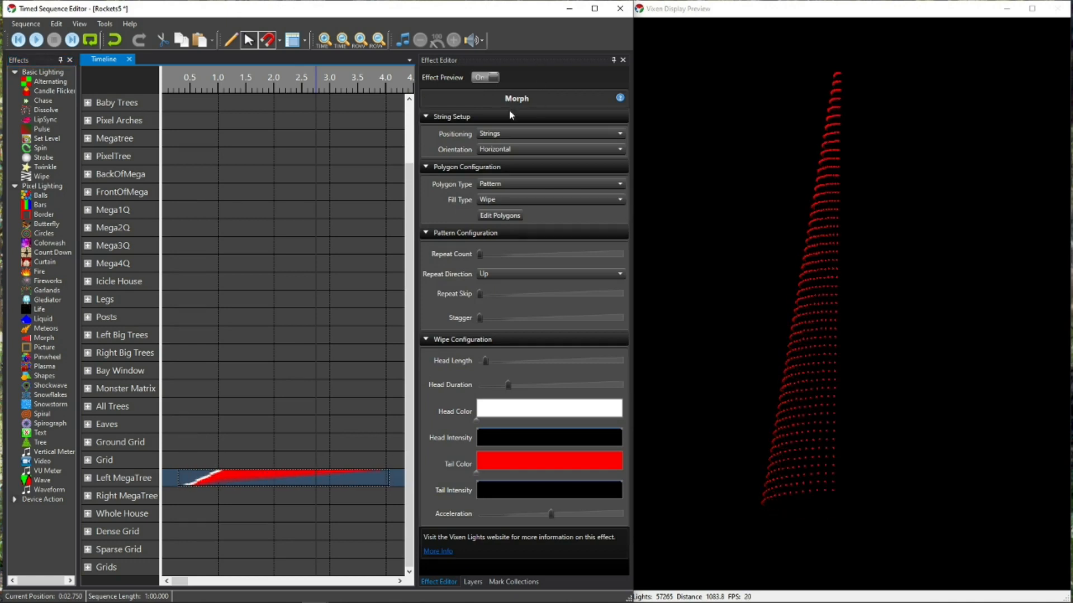
{"action": "left_click", "coordinate": [511, 153]}
{"action": "left_click", "coordinate": [507, 172]}
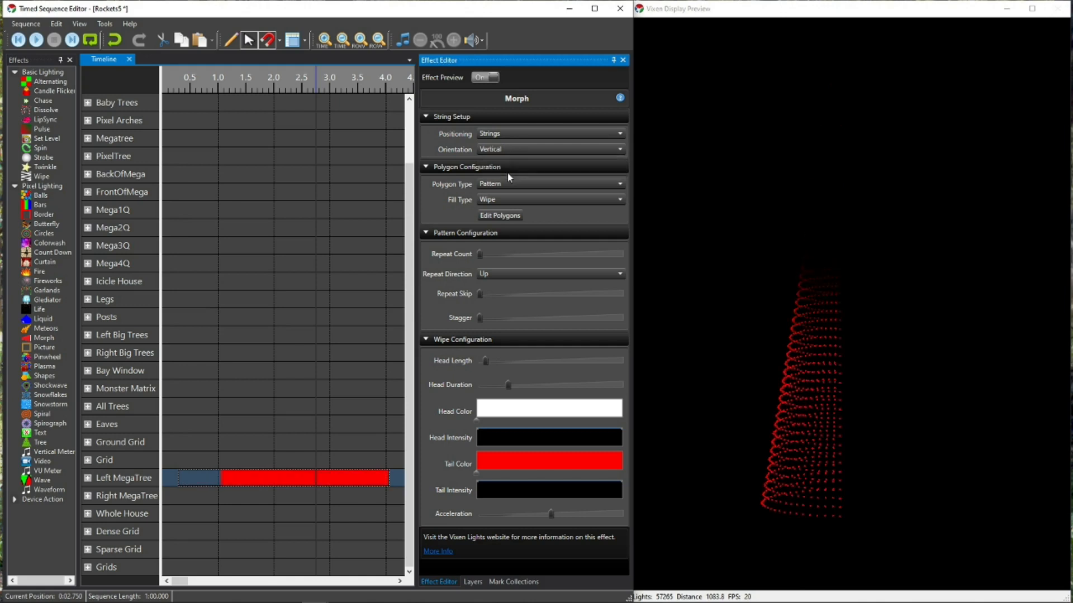
Step: Replace the effect's polygon with a line along the grid's right edge at X 32, running from Y 50 to Y 1
{"action": "left_click", "coordinate": [499, 217]}
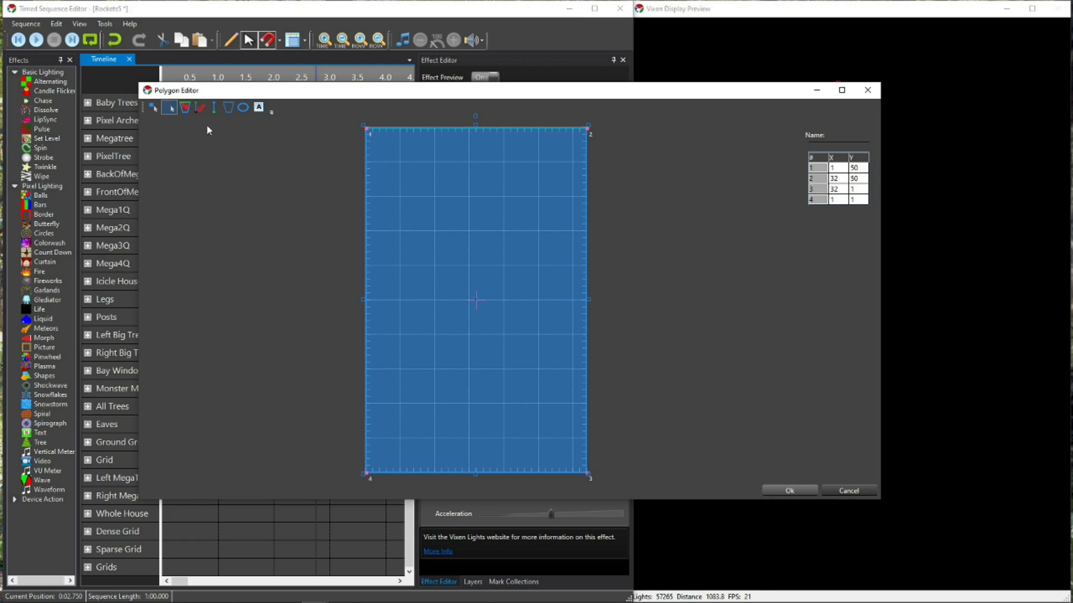
{"action": "left_click", "coordinate": [213, 107]}
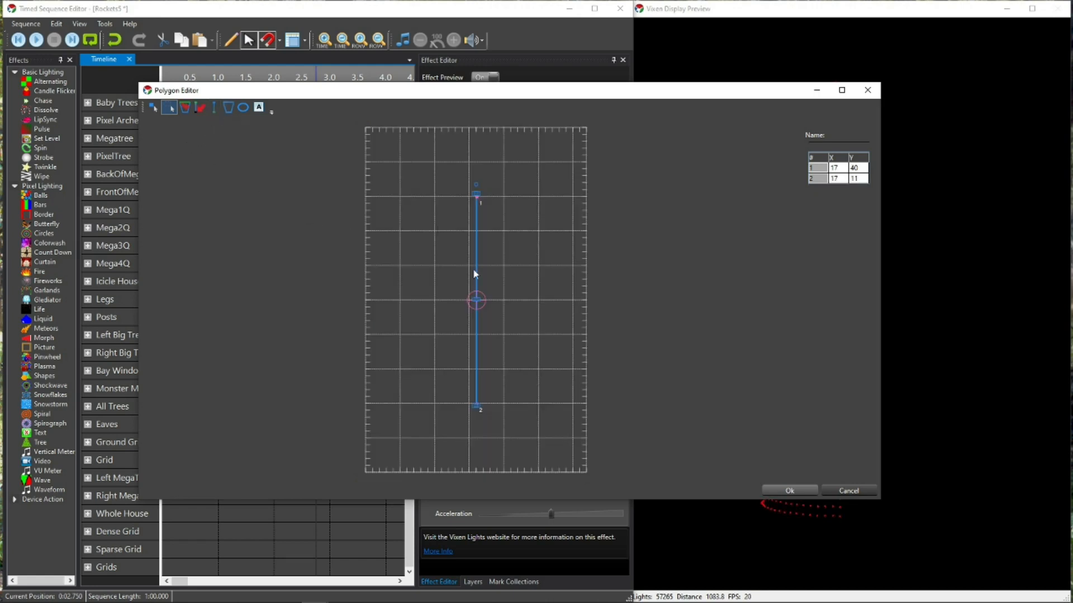
{"action": "left_click_drag", "start_coordinate": [476, 299], "coordinate": [590, 300]}
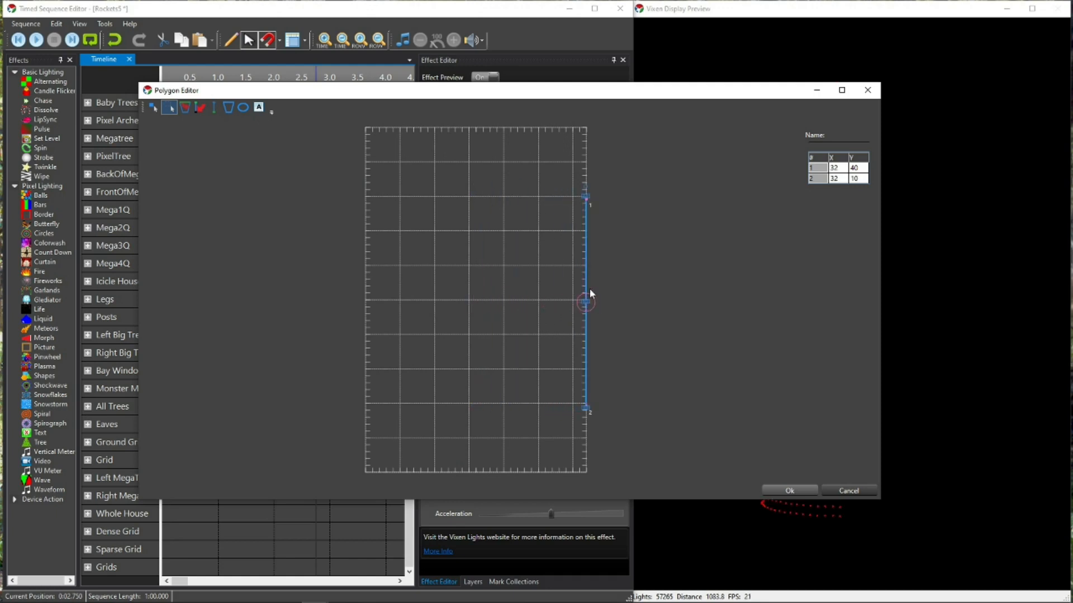
{"action": "left_click_drag", "start_coordinate": [585, 197], "coordinate": [586, 120]}
{"action": "left_click_drag", "start_coordinate": [585, 407], "coordinate": [586, 474]}
Step: Swap the line's start and end points so it begins at the bottom, and accept the polygon edits
{"action": "left_click", "coordinate": [532, 184]}
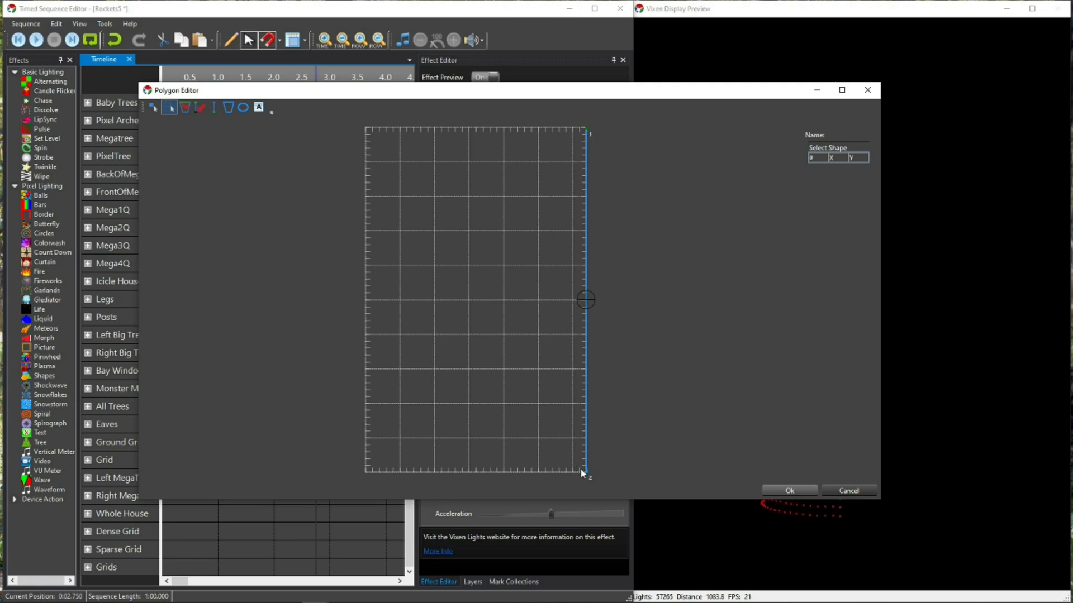
{"action": "left_click", "coordinate": [581, 302]}
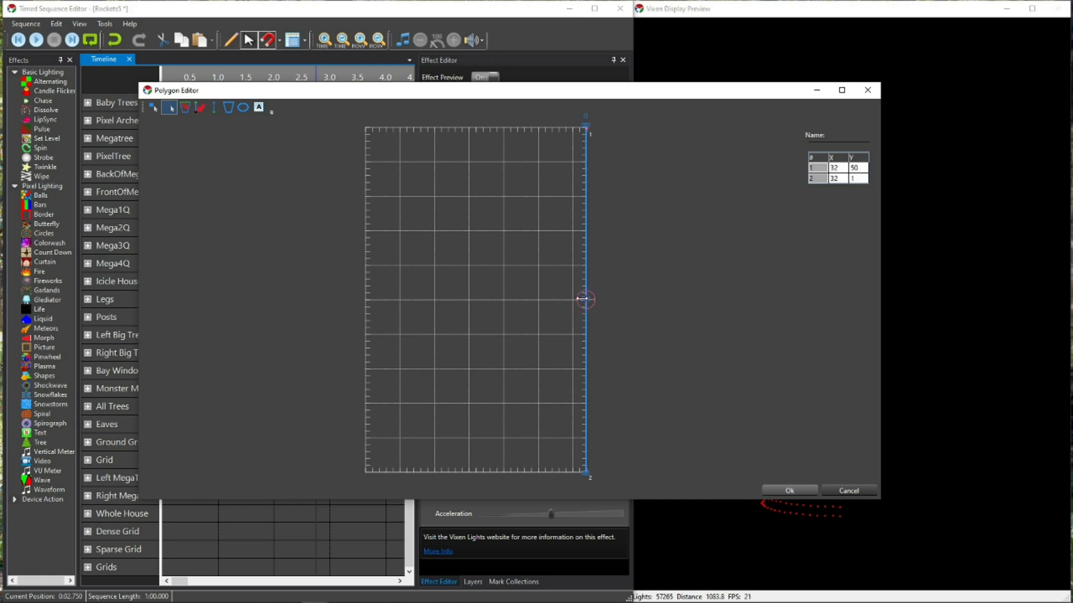
{"action": "left_click", "coordinate": [202, 108]}
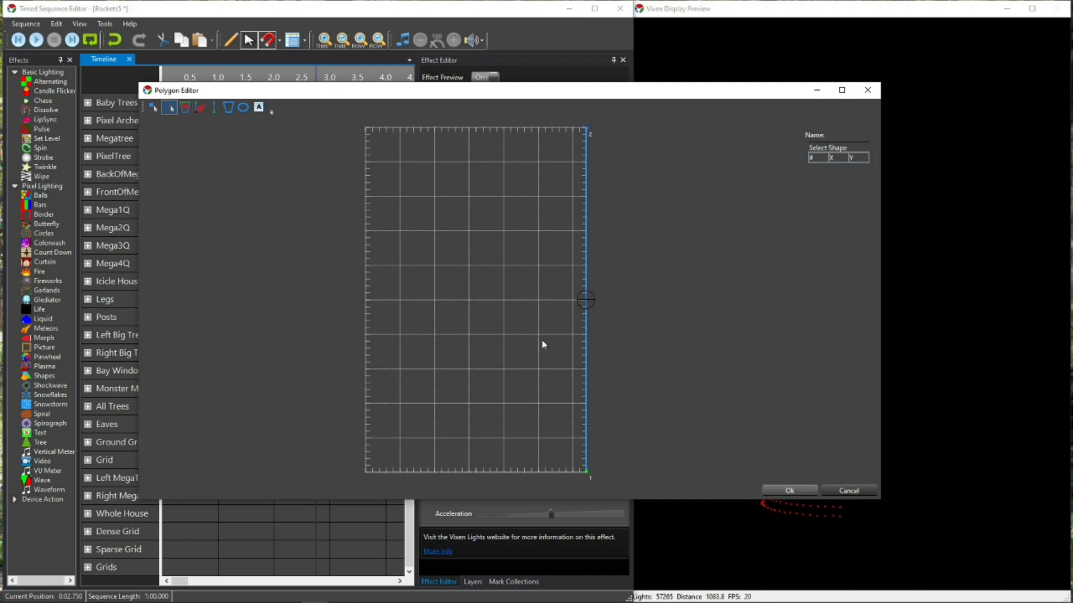
{"action": "left_click", "coordinate": [790, 491]}
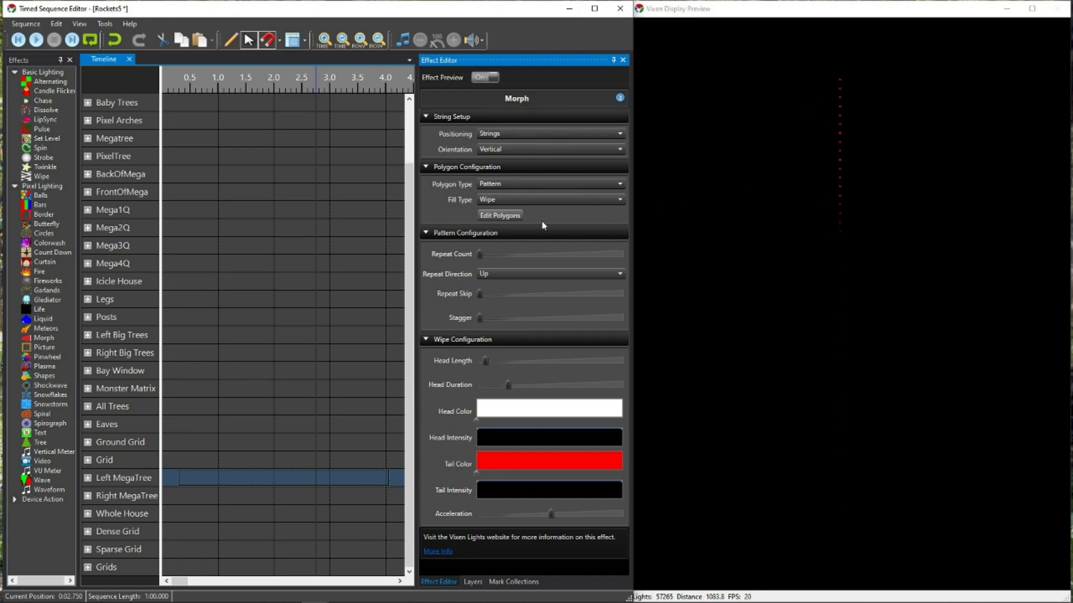
Step: Configure the line pattern with a raised repeat count, Left repeat direction, minimum repeat skip and a small stagger
{"action": "mouse_move", "coordinate": [545, 253]}
{"action": "left_click_drag", "start_coordinate": [477, 254], "coordinate": [485, 254]}
{"action": "left_click", "coordinate": [619, 273]}
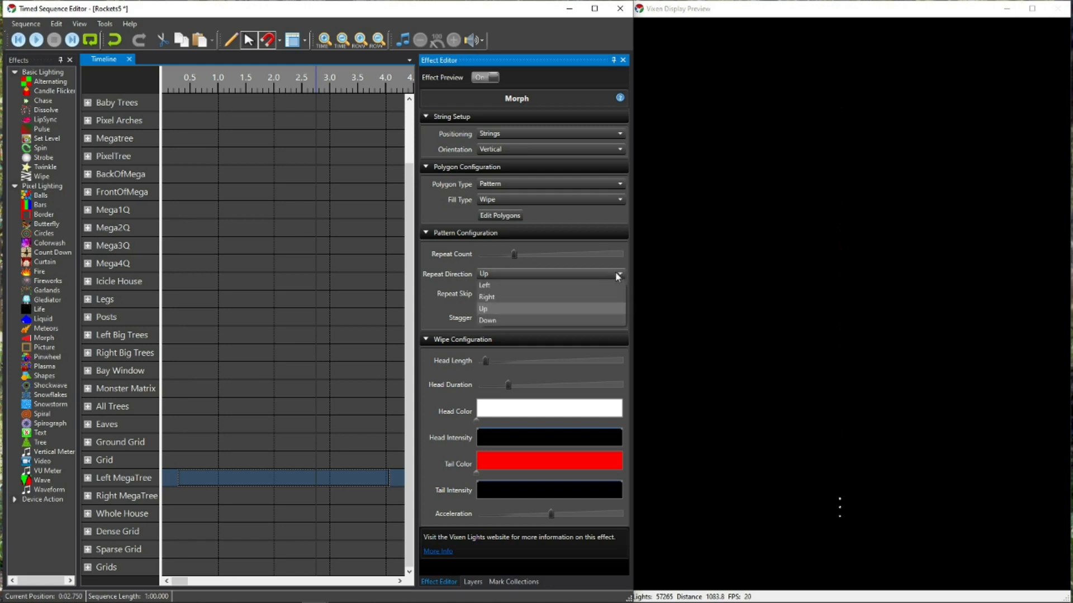
{"action": "left_click", "coordinate": [572, 287]}
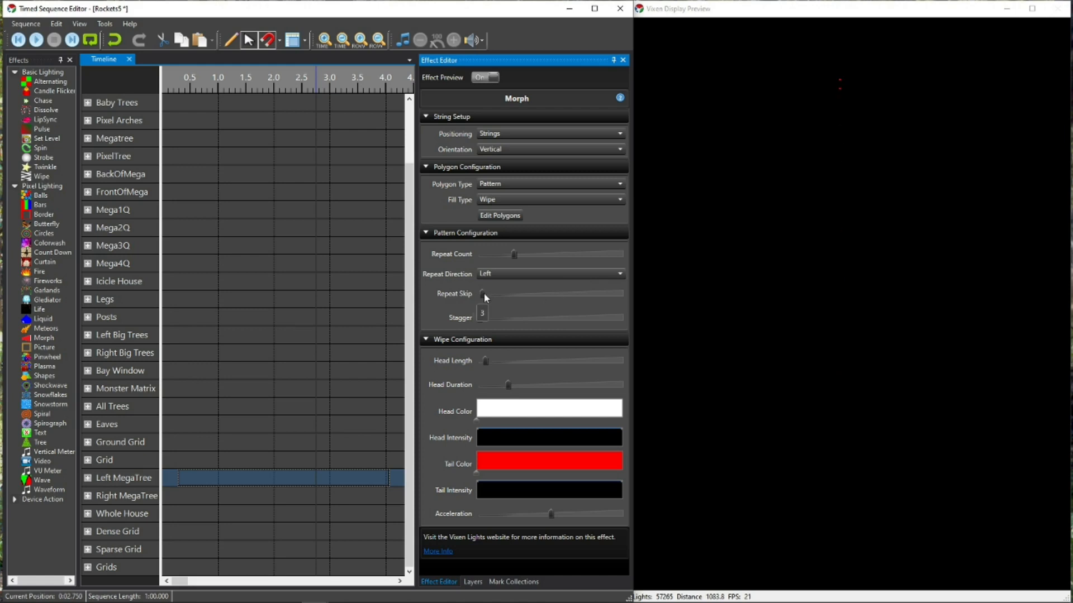
{"action": "left_click_drag", "start_coordinate": [484, 297], "coordinate": [479, 297]}
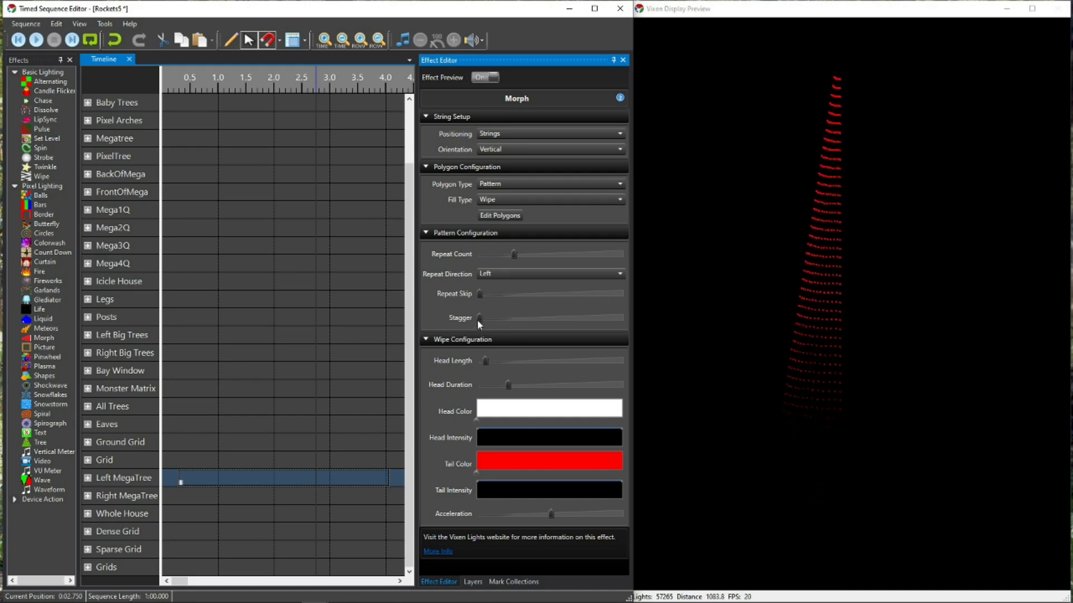
{"action": "left_click_drag", "start_coordinate": [477, 318], "coordinate": [485, 321]}
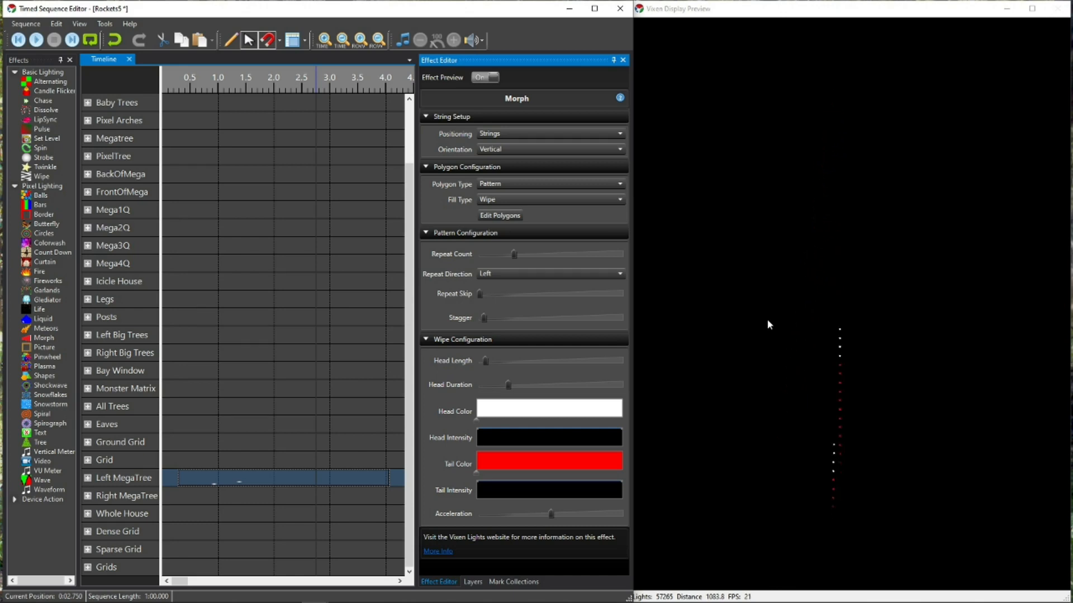
Step: Copy the Left MegaTree Morph effect and paste it onto the Right MegaTree row at about 0.28 seconds
{"action": "left_click", "coordinate": [253, 478]}
{"action": "right_click", "coordinate": [253, 479]}
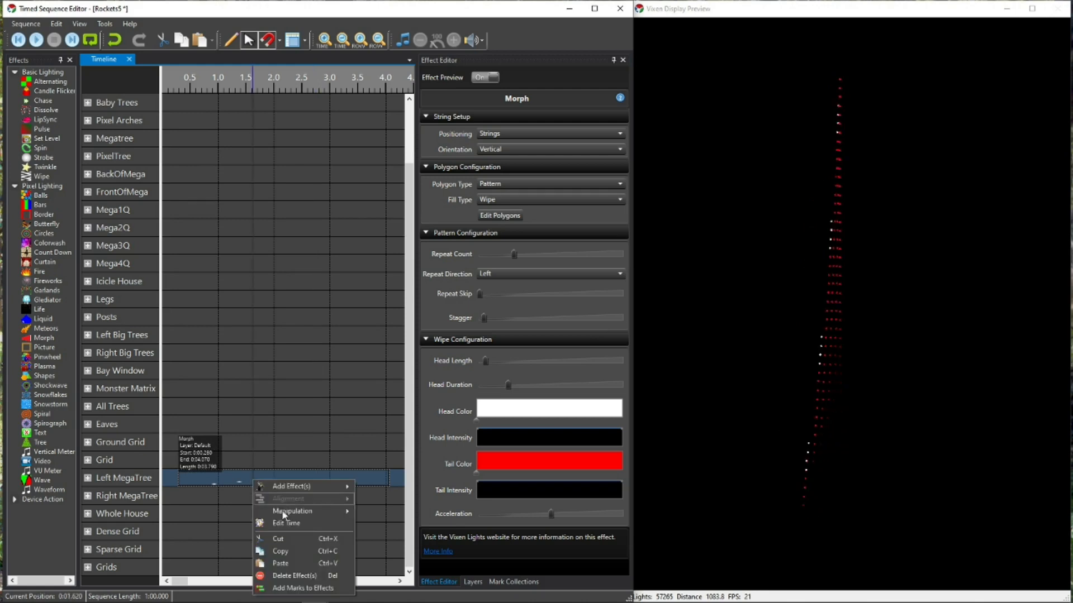
{"action": "left_click", "coordinate": [280, 553]}
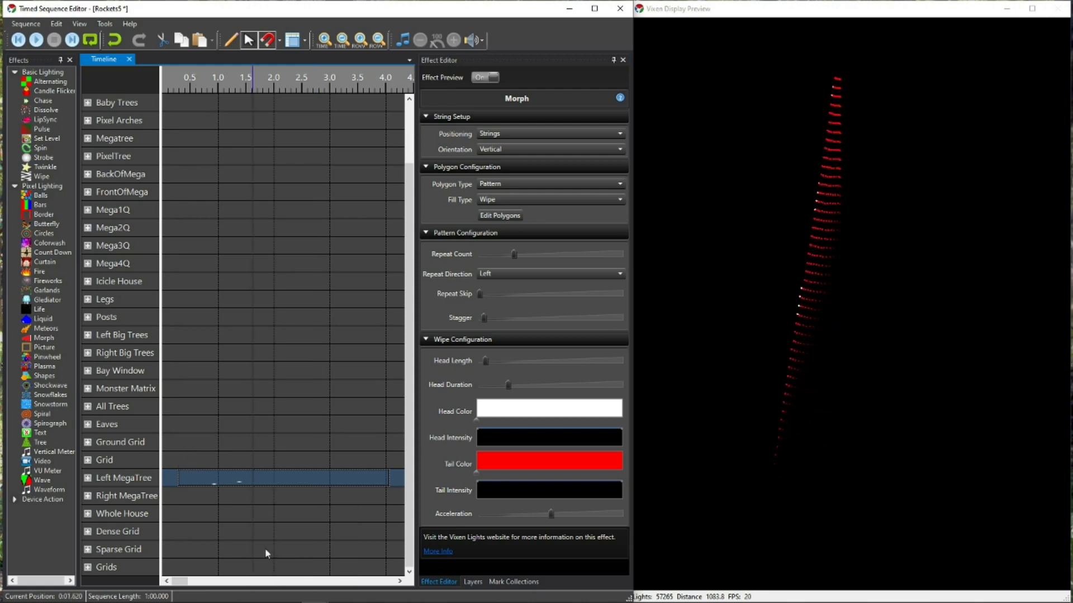
{"action": "left_click", "coordinate": [176, 495]}
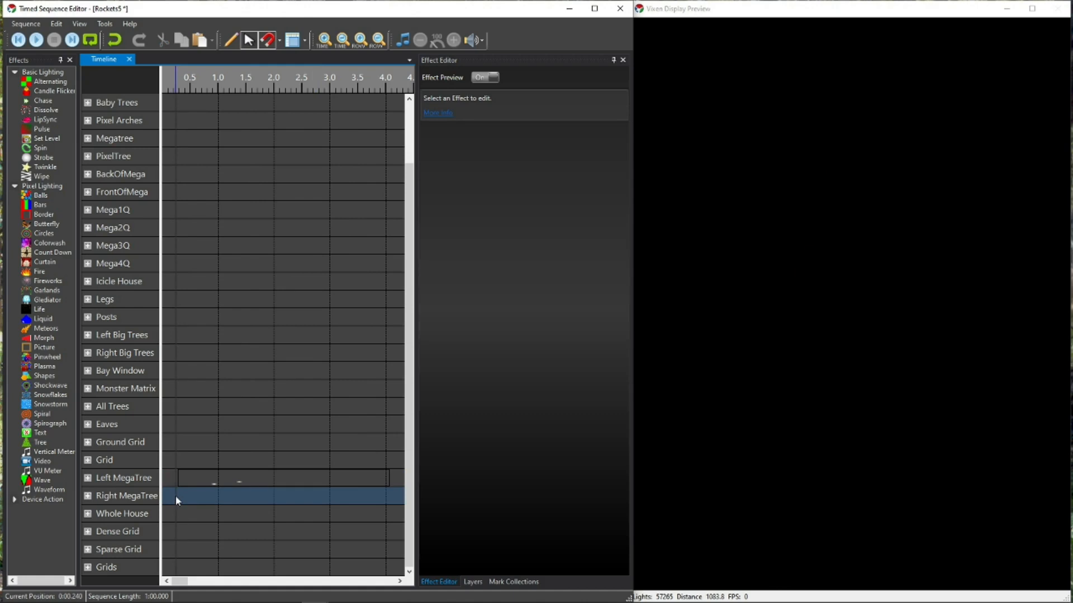
{"action": "left_click", "coordinate": [180, 497]}
{"action": "left_click", "coordinate": [178, 497]}
{"action": "right_click", "coordinate": [179, 500]}
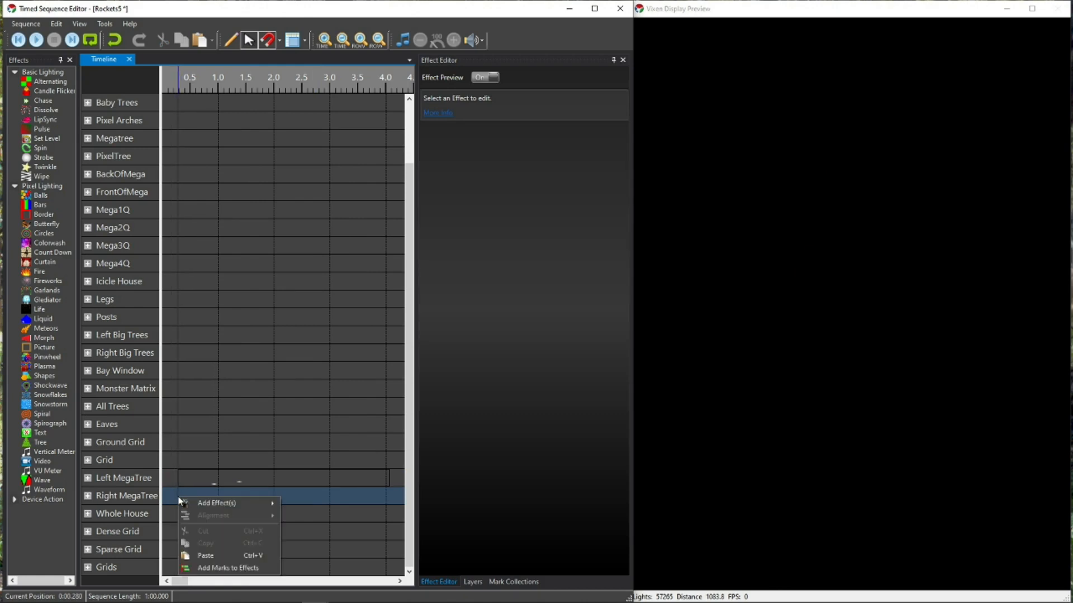
{"action": "left_click", "coordinate": [193, 554]}
{"action": "left_click", "coordinate": [304, 500]}
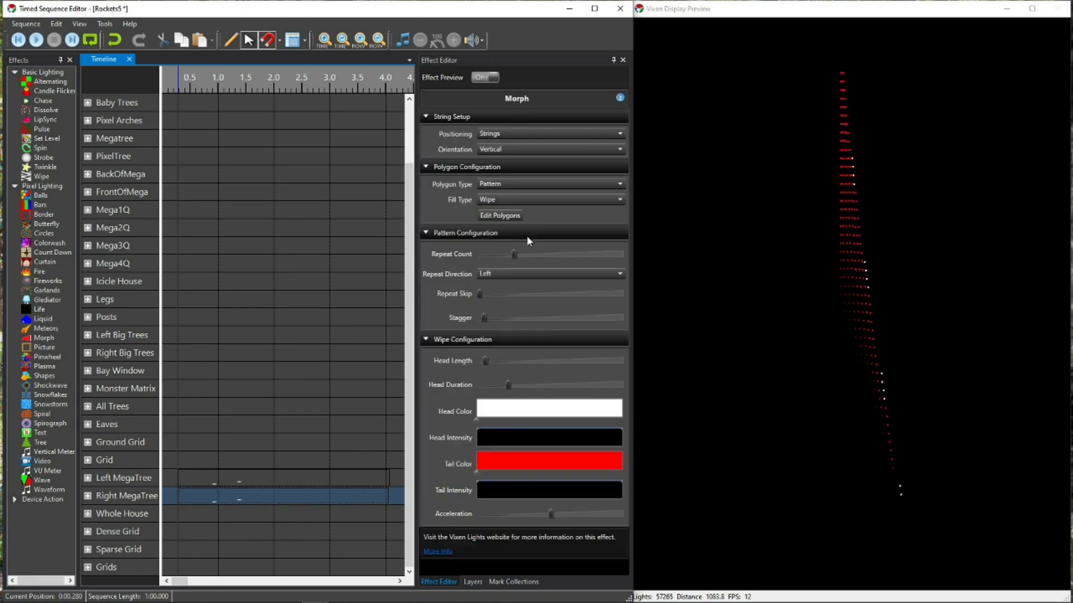
Step: Move the Right MegaTree effect's line to X 1 at full grid height and set its repeat direction to Right
{"action": "left_click", "coordinate": [505, 216]}
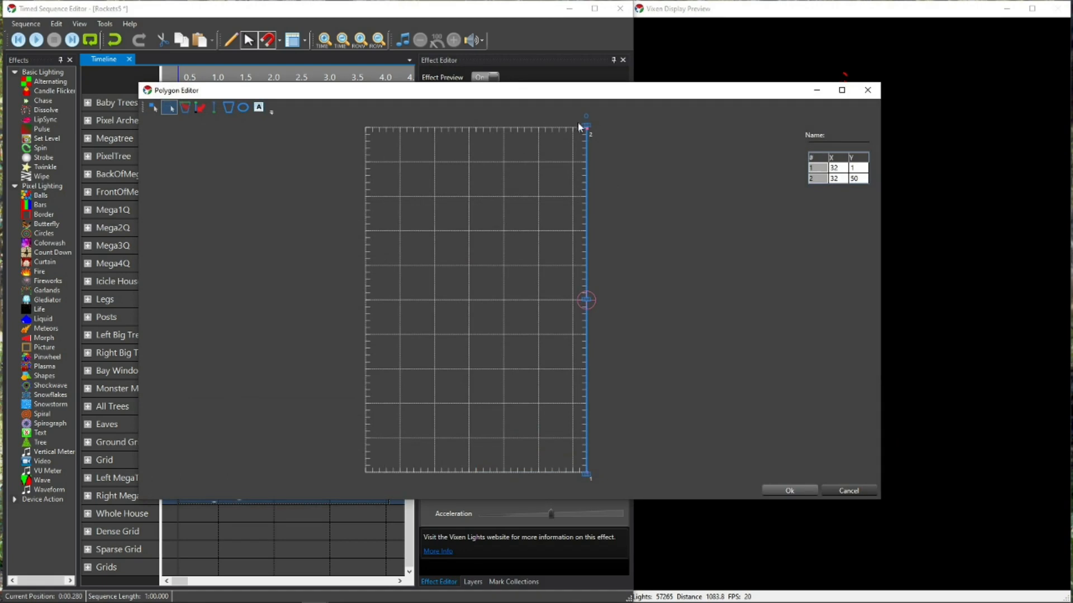
{"action": "left_click_drag", "start_coordinate": [585, 128], "coordinate": [586, 175]}
{"action": "left_click_drag", "start_coordinate": [585, 322], "coordinate": [340, 317]}
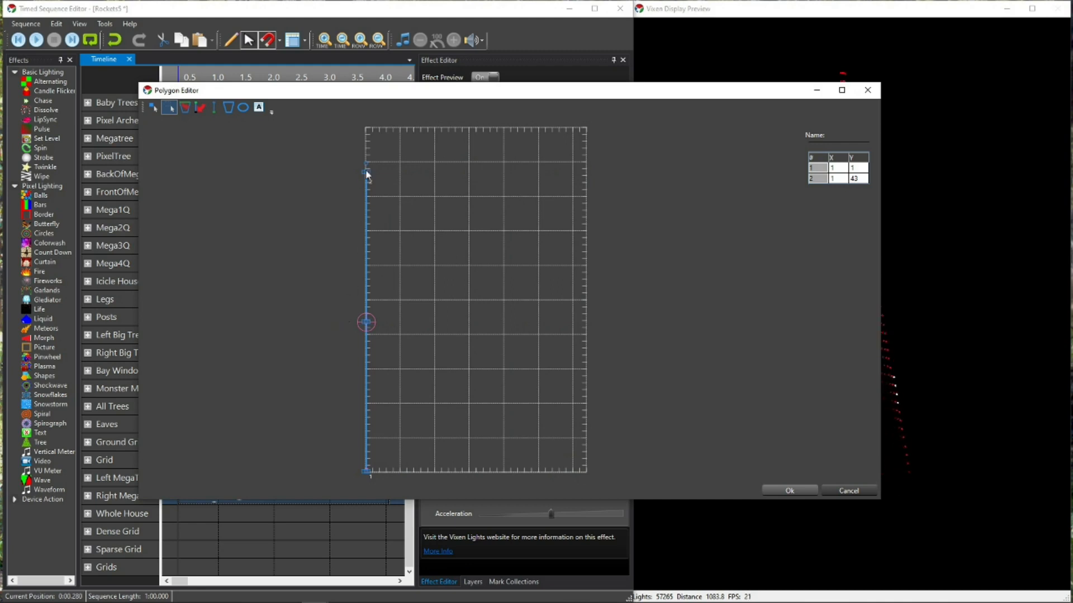
{"action": "left_click_drag", "start_coordinate": [366, 172], "coordinate": [362, 125]}
{"action": "left_click", "coordinate": [788, 492]}
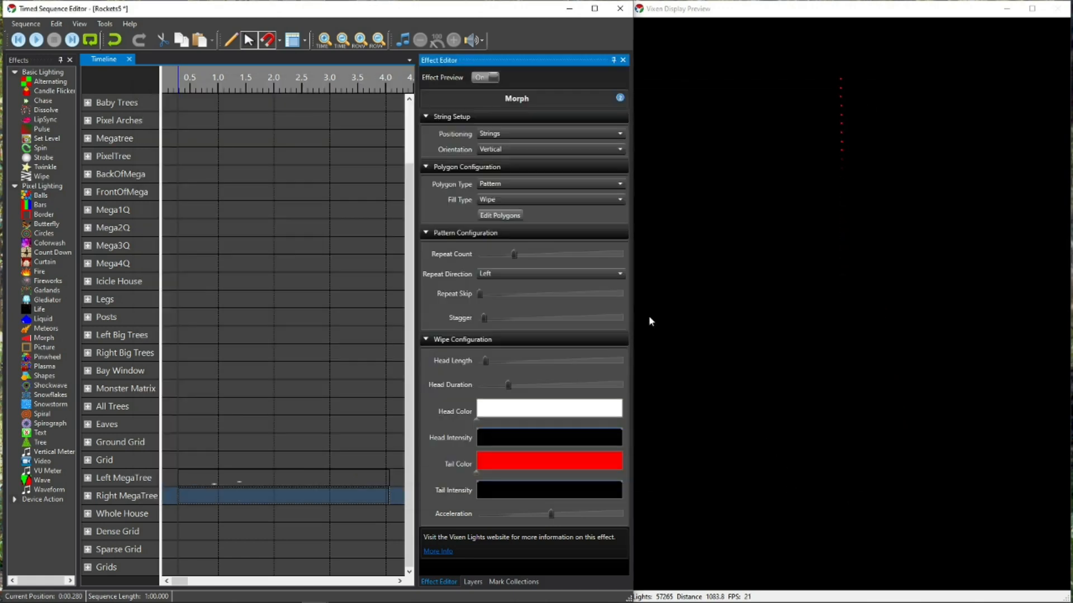
{"action": "left_click", "coordinate": [523, 272]}
{"action": "left_click", "coordinate": [511, 298]}
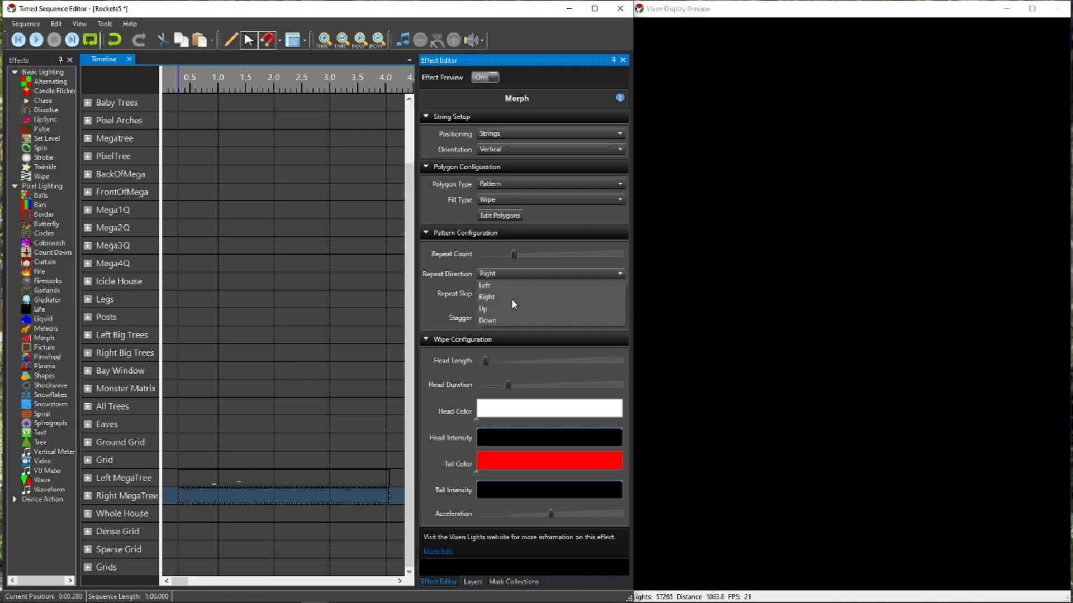
Step: Select the Morph effects on both MegaTree rows together and increase their head duration
{"action": "left_click", "coordinate": [320, 476]}
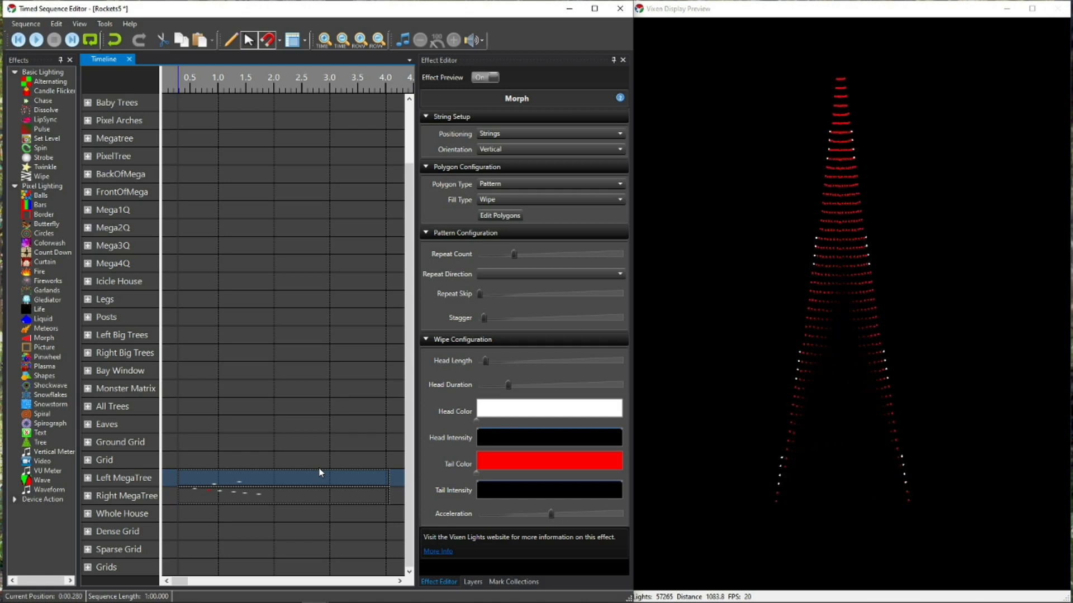
{"action": "mouse_move", "coordinate": [506, 385]}
{"action": "left_click_drag", "start_coordinate": [508, 387], "coordinate": [535, 397]}
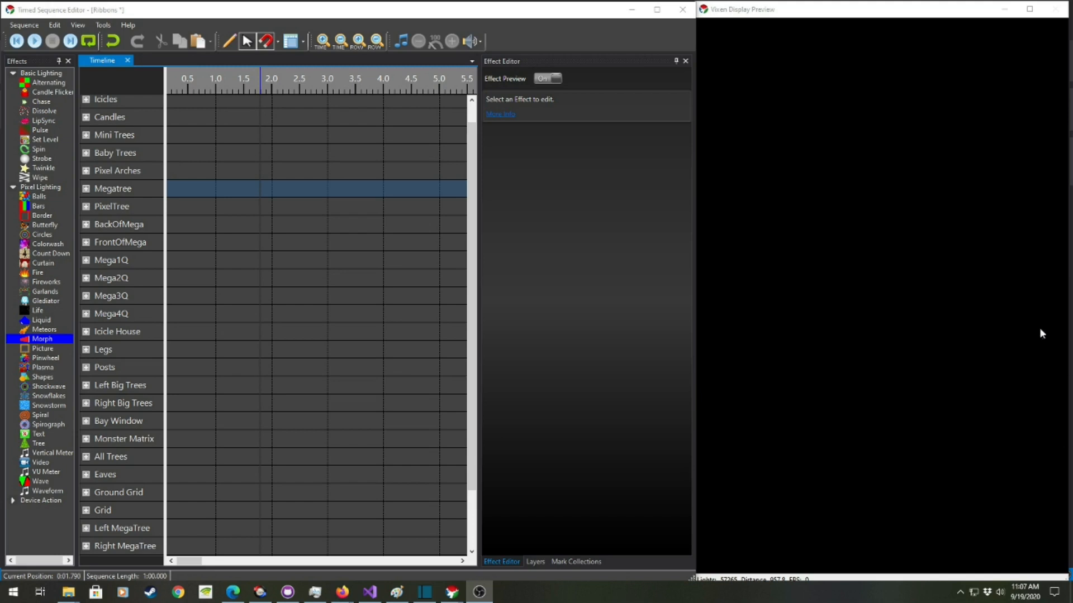
Step: Add a Morph effect with Vertical orientation to the Megatree row, stretched to end at about 5 seconds
{"action": "left_click_drag", "start_coordinate": [46, 342], "coordinate": [191, 184]}
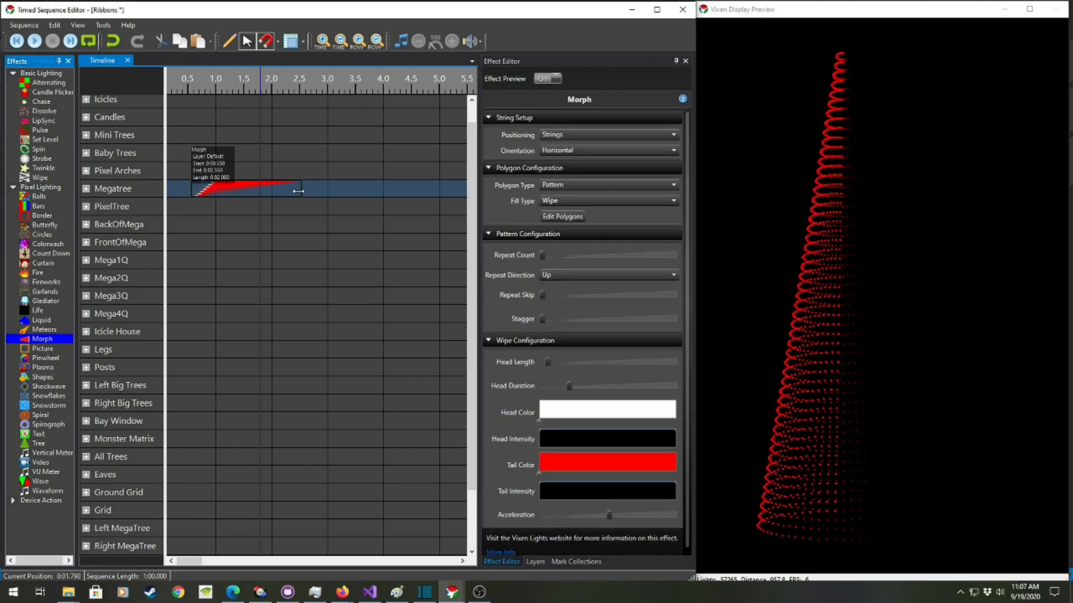
{"action": "left_click_drag", "start_coordinate": [325, 189], "coordinate": [443, 189]}
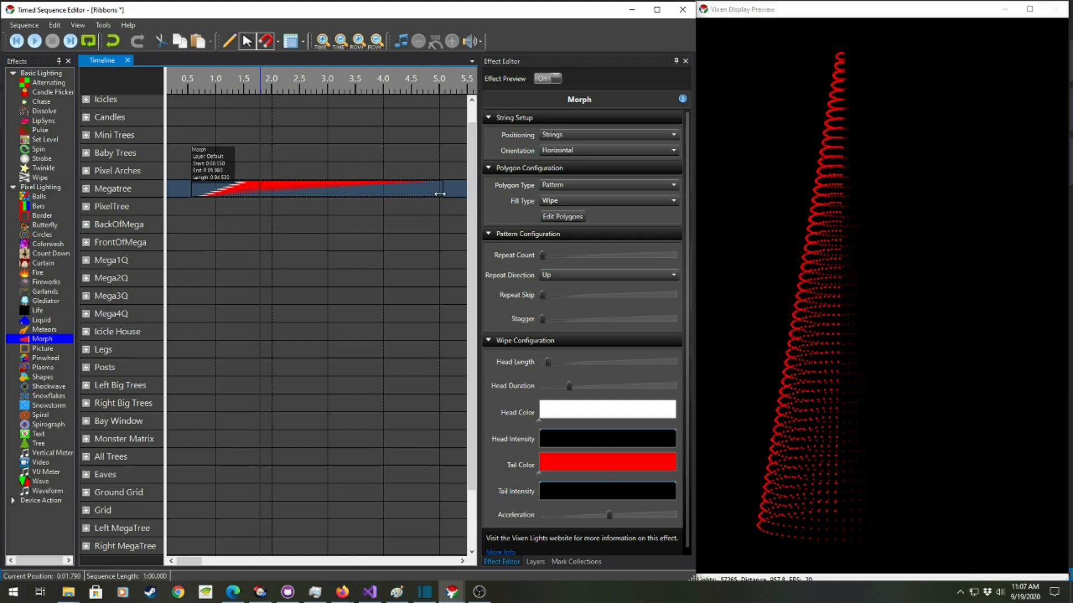
{"action": "left_click", "coordinate": [573, 151]}
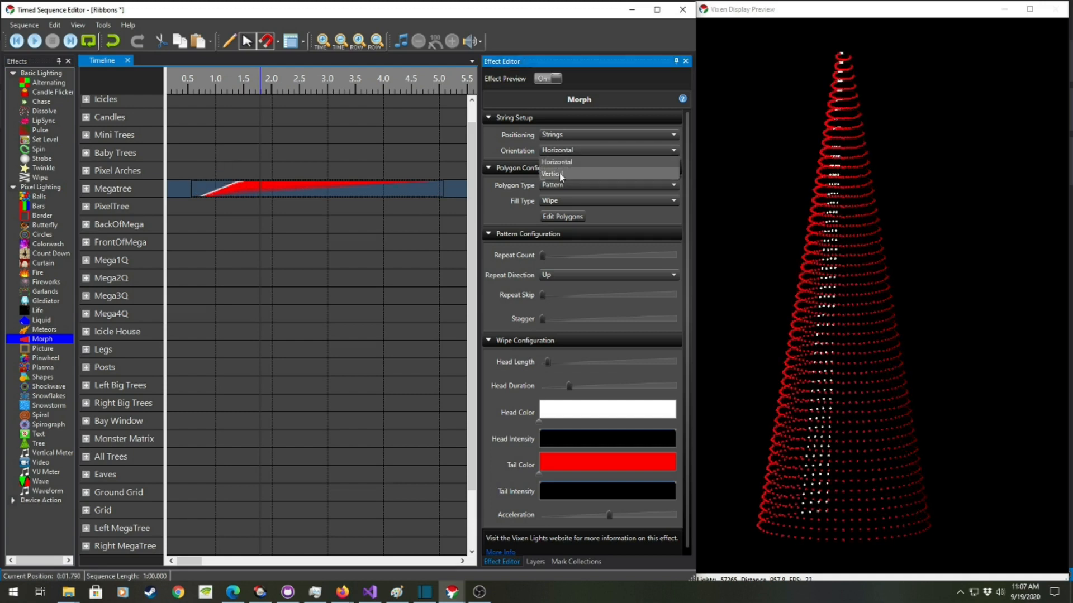
{"action": "left_click", "coordinate": [559, 173]}
Step: Shrink the Megatree effect's polygon to a thin strip at the grid's bottom, from X 14 to 51 and Y 1 to 4
{"action": "left_click", "coordinate": [569, 216]}
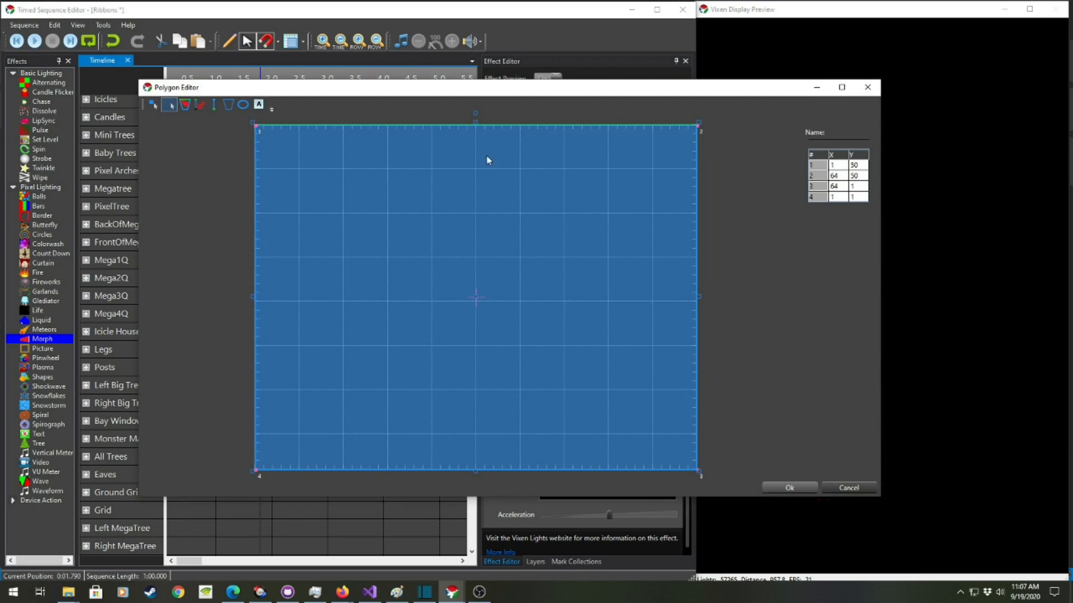
{"action": "left_click_drag", "start_coordinate": [475, 119], "coordinate": [485, 452]}
{"action": "left_click_drag", "start_coordinate": [699, 463], "coordinate": [613, 461]}
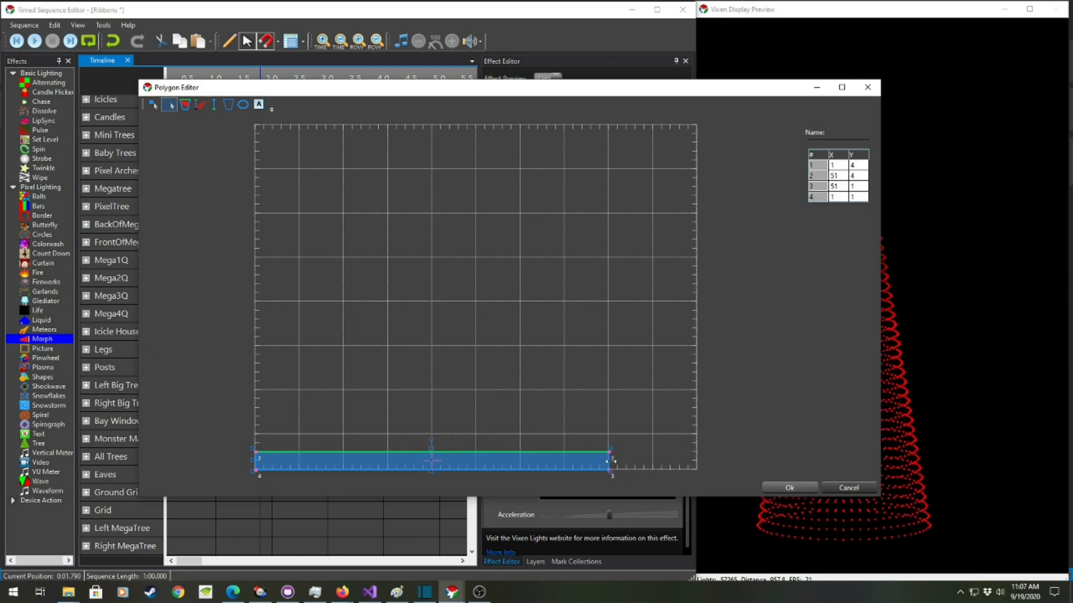
{"action": "left_click_drag", "start_coordinate": [256, 461], "coordinate": [341, 459]}
{"action": "left_click", "coordinate": [665, 451]}
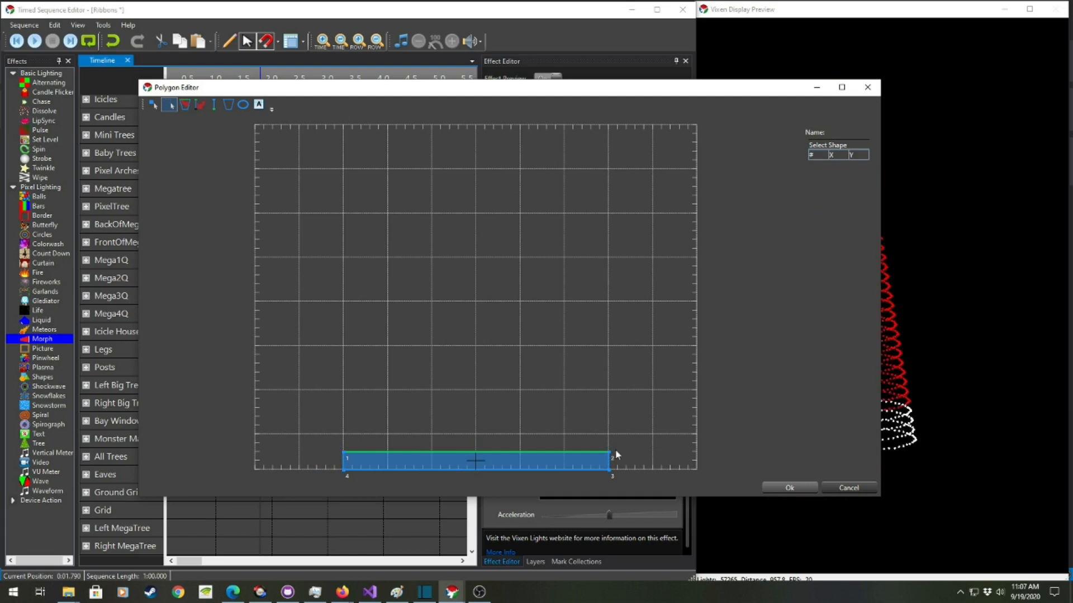
Step: Slant the strip upward to the right by raising point 2 to Y 9 and point 3 to Y 6, and select the whole polygon
{"action": "left_click", "coordinate": [609, 450]}
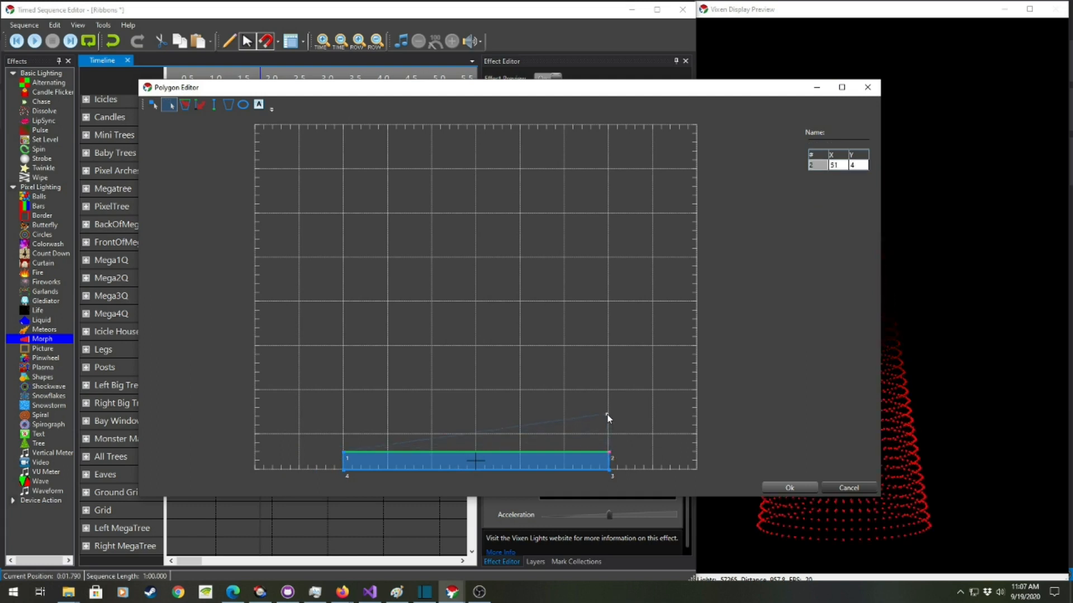
{"action": "left_click_drag", "start_coordinate": [608, 418], "coordinate": [607, 416]}
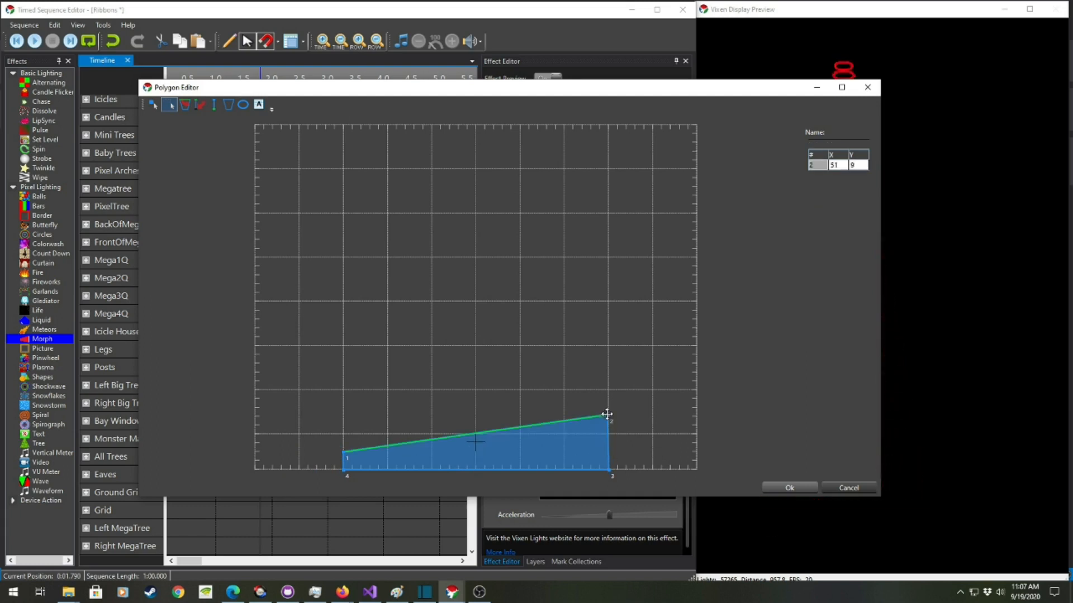
{"action": "left_click", "coordinate": [608, 471]}
{"action": "left_click_drag", "start_coordinate": [608, 439], "coordinate": [608, 436]}
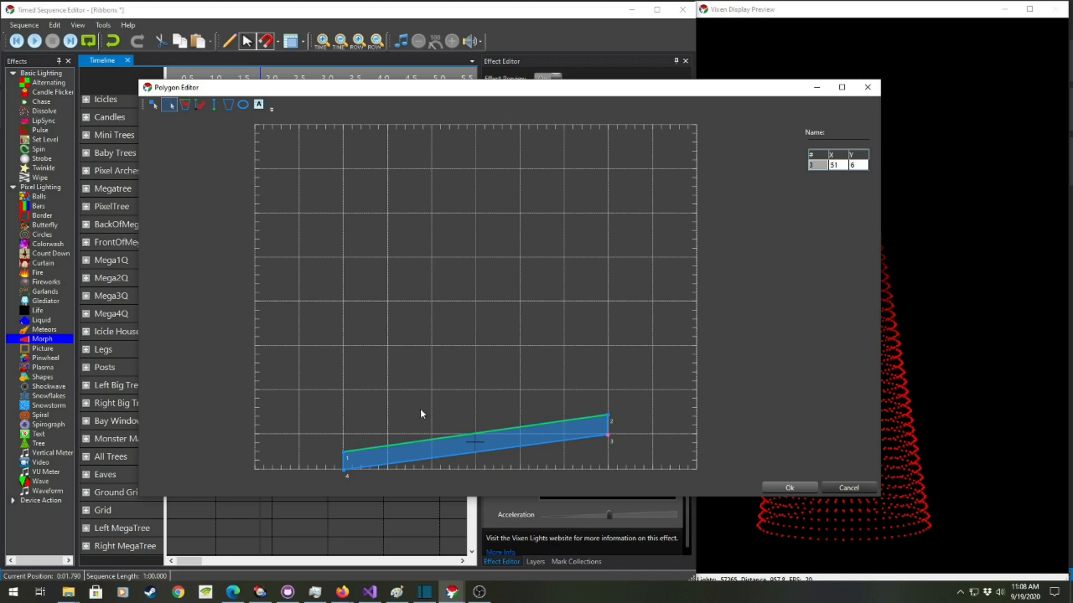
{"action": "left_click", "coordinate": [473, 442]}
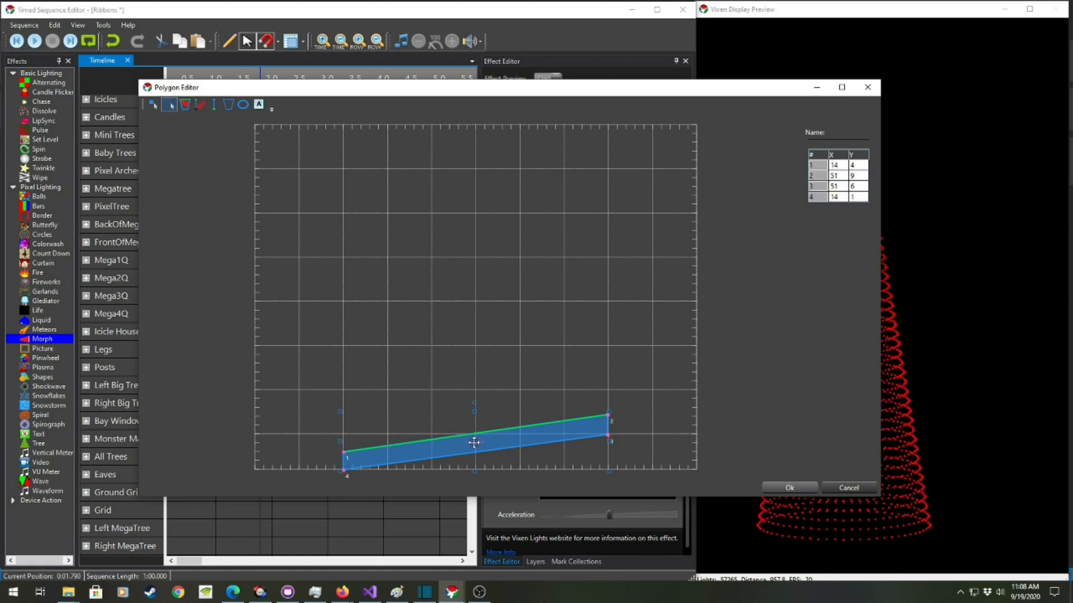
Step: Change the slanted strip's wipe start side to its short left edge and accept the polygon edits
{"action": "left_click", "coordinate": [184, 106]}
{"action": "left_click", "coordinate": [185, 106]}
{"action": "left_click", "coordinate": [185, 107]}
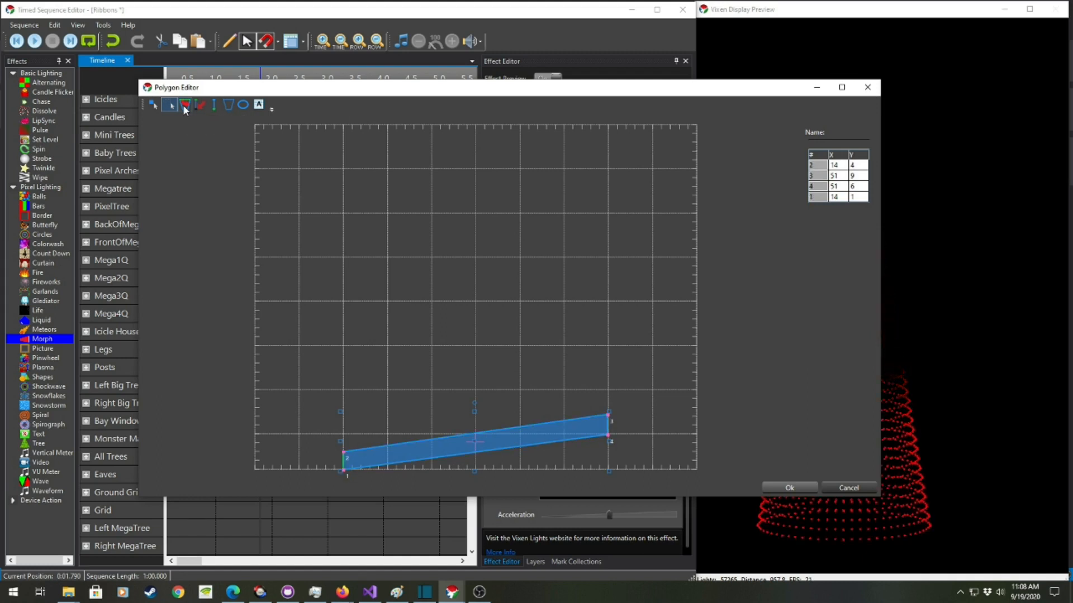
{"action": "left_click", "coordinate": [794, 486]}
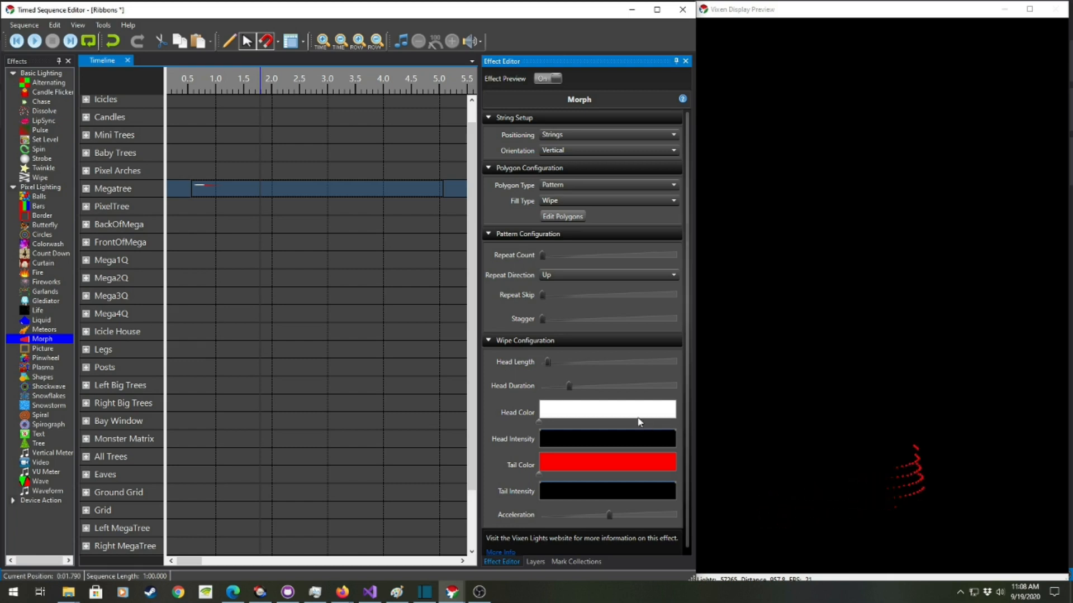
Step: Increase the Megatree pattern's Repeat Count, Repeat Skip and Stagger to stack spaced, staggered ribbons up the tree
{"action": "mouse_move", "coordinate": [544, 256]}
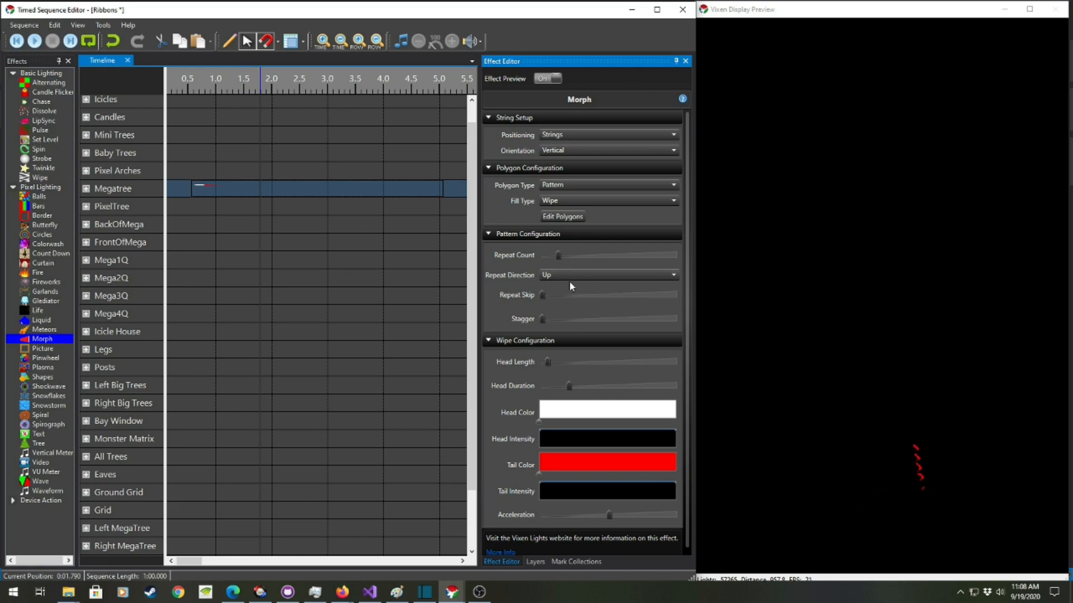
{"action": "mouse_move", "coordinate": [542, 296]}
{"action": "left_click", "coordinate": [544, 298]}
{"action": "left_click_drag", "start_coordinate": [549, 293], "coordinate": [551, 293]}
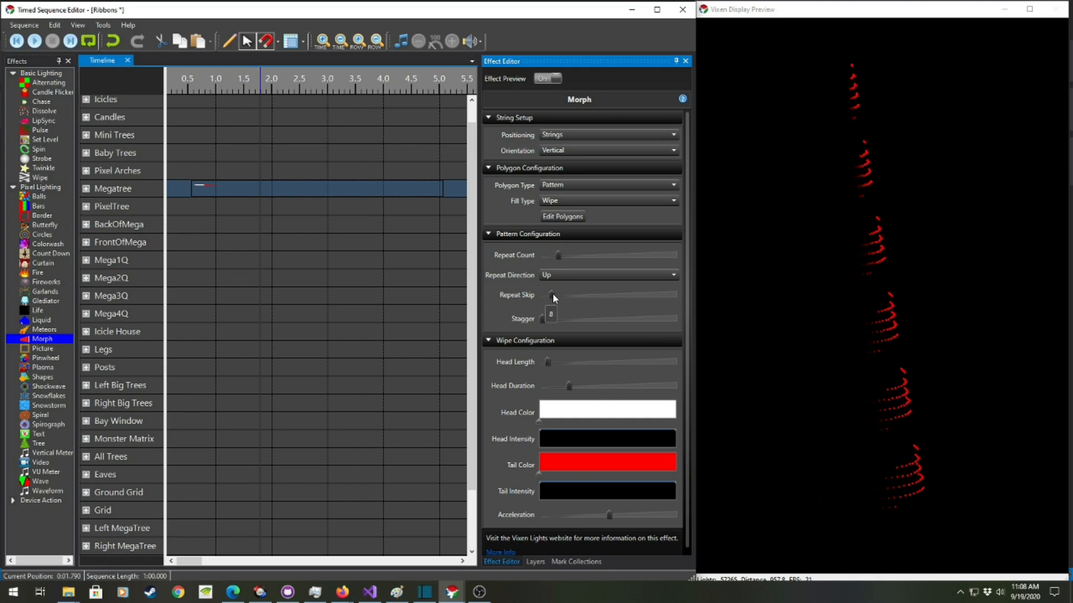
{"action": "left_click_drag", "start_coordinate": [551, 293], "coordinate": [551, 293]}
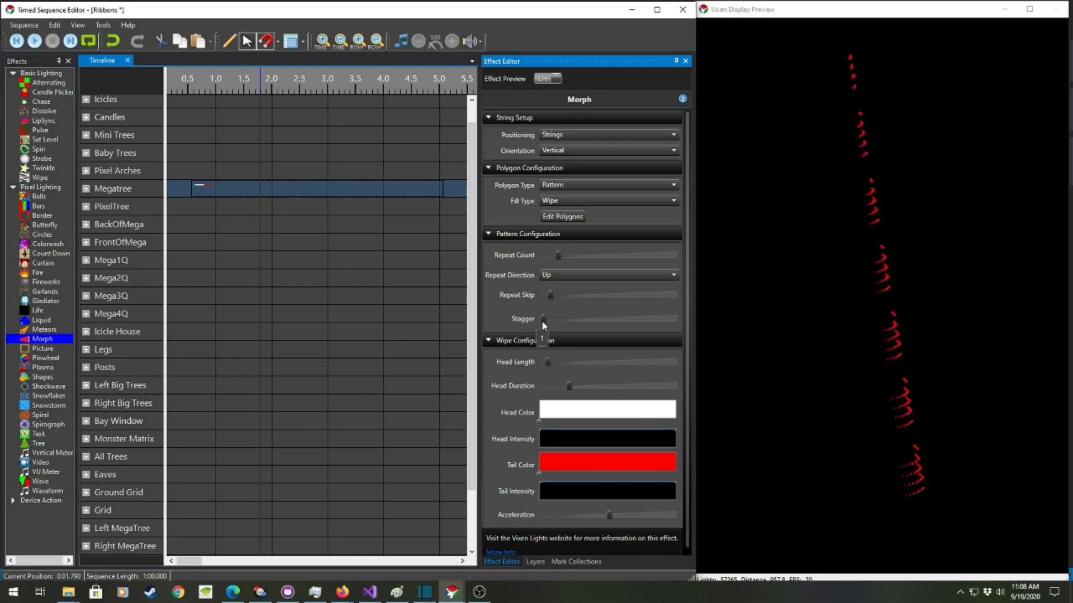
{"action": "left_click_drag", "start_coordinate": [541, 321], "coordinate": [548, 322]}
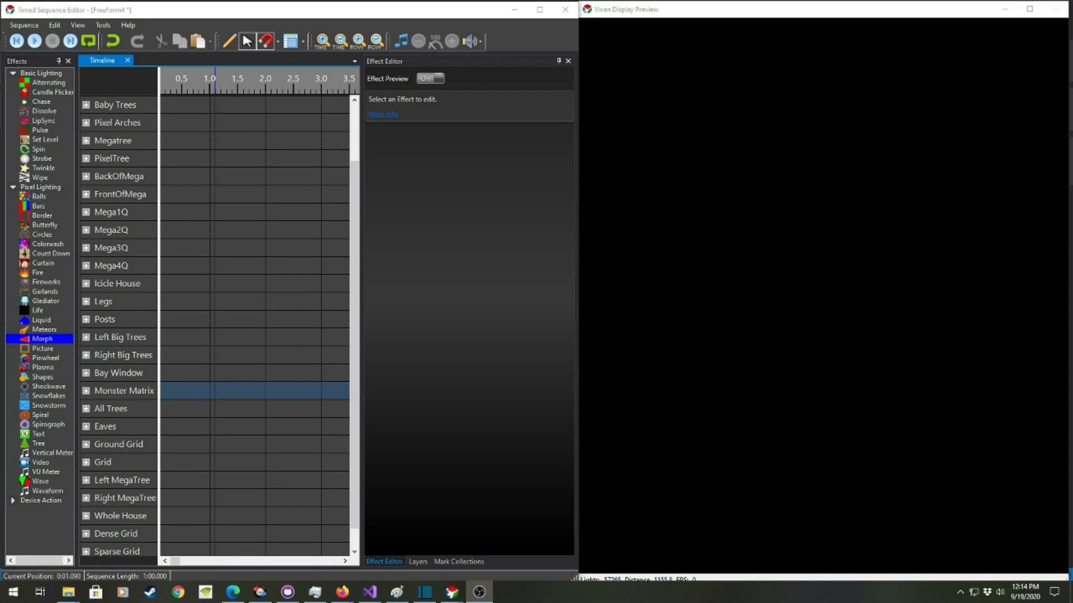
Step: Add a Morph effect to the Monster Matrix row, stretched to end at about 3.1 seconds, with Polygon Type Free Form
{"action": "left_click_drag", "start_coordinate": [37, 340], "coordinate": [178, 391]}
{"action": "left_click_drag", "start_coordinate": [284, 396], "coordinate": [330, 395]}
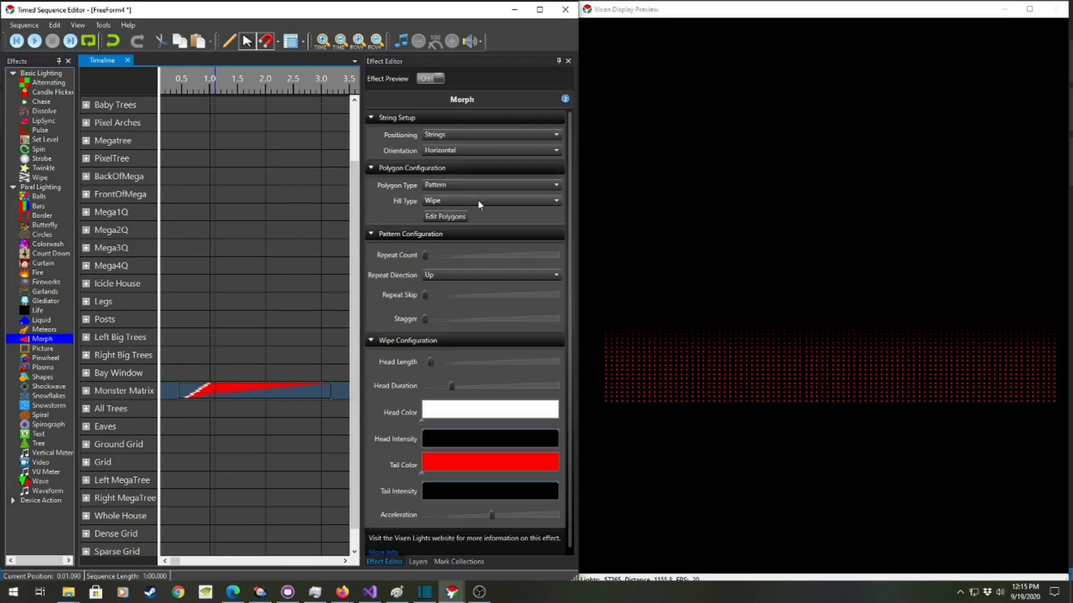
{"action": "left_click", "coordinate": [471, 185]}
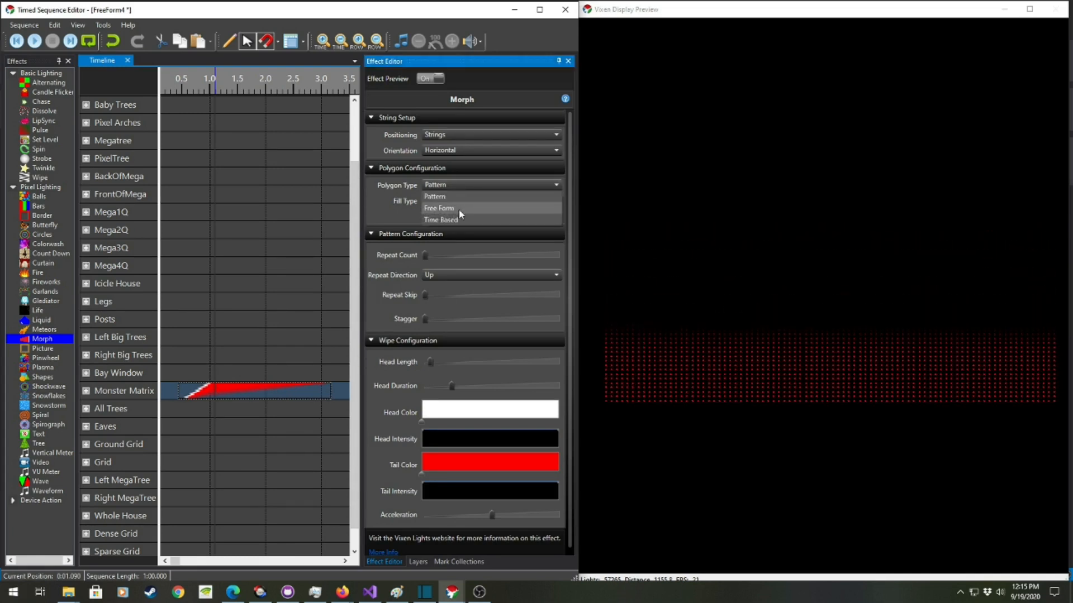
{"action": "left_click", "coordinate": [458, 209]}
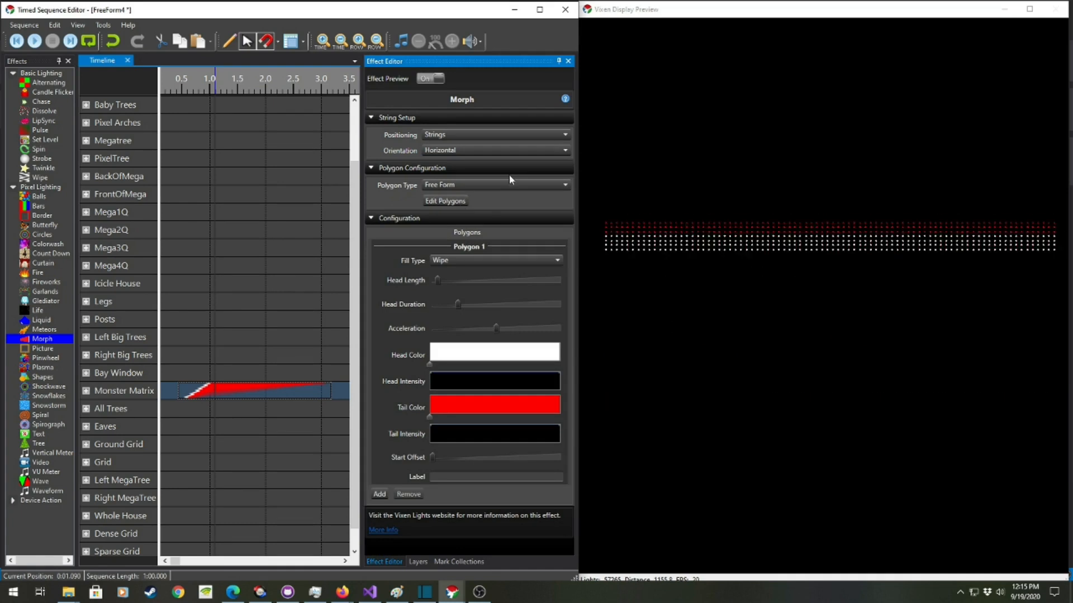
Step: Replace the effect's default full-grid polygon with a trapezoid on the left half, tapering from about X 2 to X 38
{"action": "left_click", "coordinate": [447, 202]}
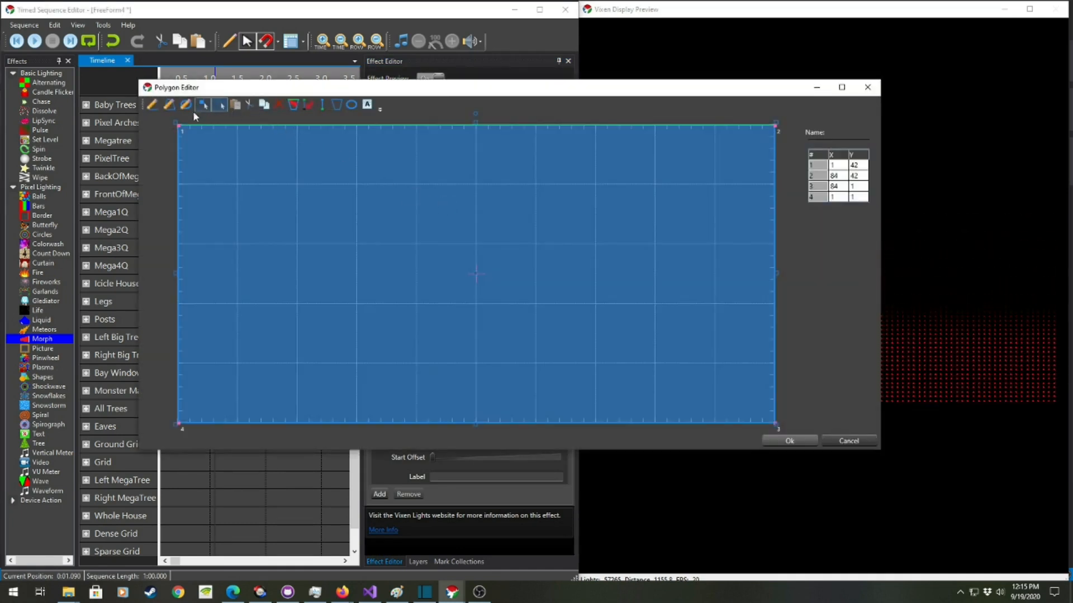
{"action": "left_click", "coordinate": [279, 104]}
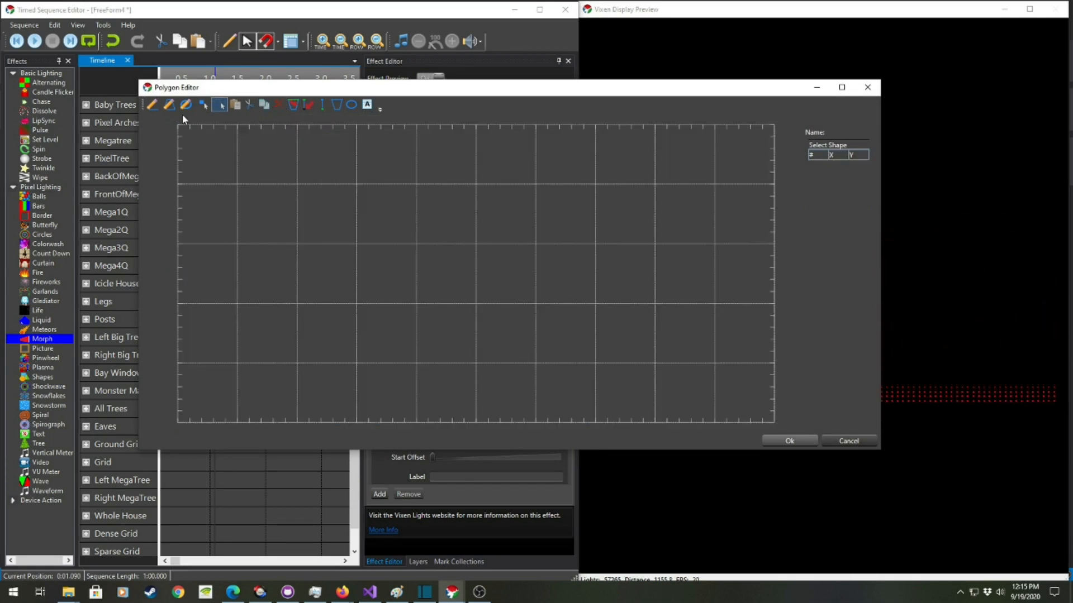
{"action": "left_click", "coordinate": [169, 104]}
{"action": "left_click", "coordinate": [445, 244]}
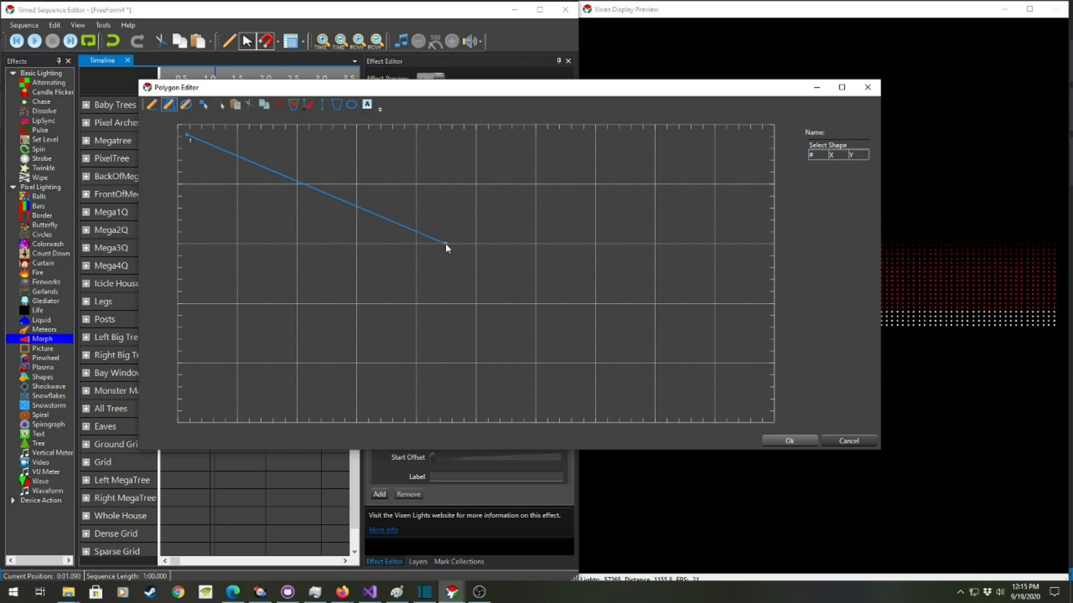
{"action": "left_click", "coordinate": [445, 304]}
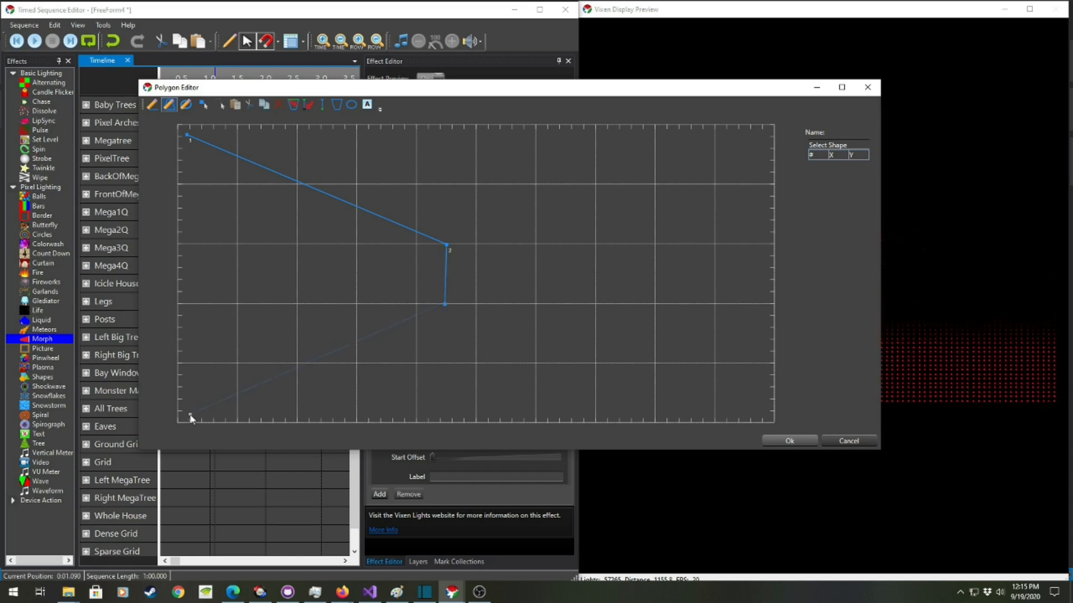
{"action": "left_click", "coordinate": [189, 416]}
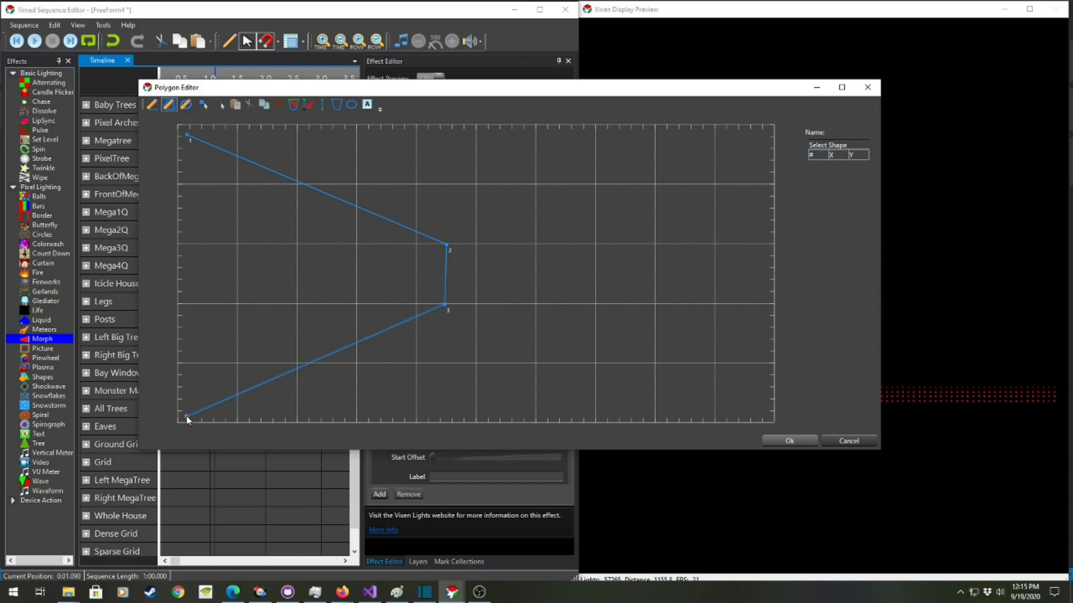
{"action": "left_click", "coordinate": [187, 135]}
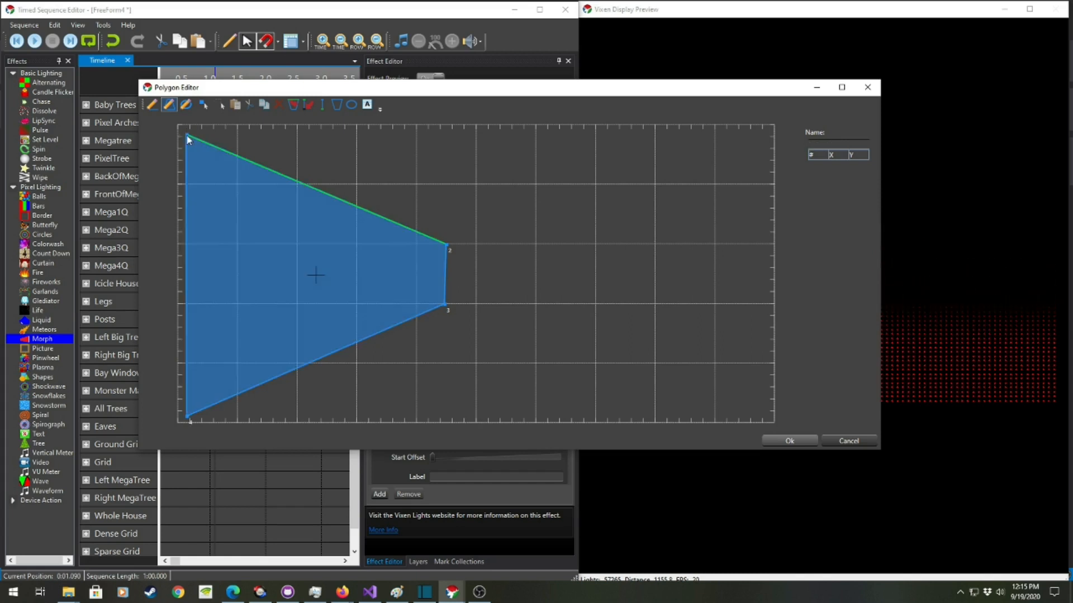
Step: Draw a mirrored trapezoid on the right half of the grid, widening from near the centre toward the right edge
{"action": "left_click", "coordinate": [507, 248]}
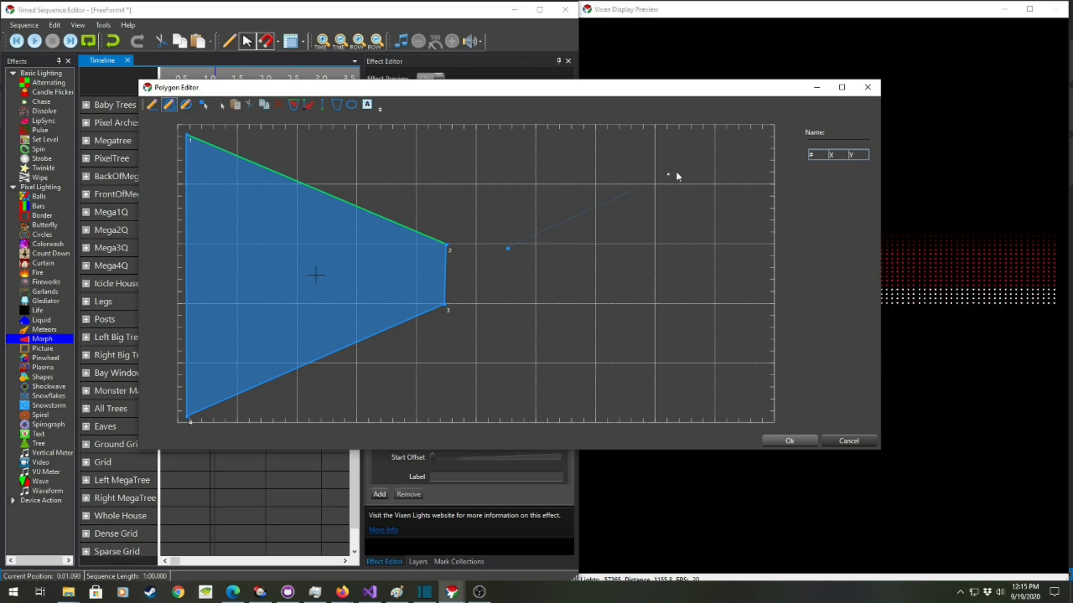
{"action": "left_click", "coordinate": [763, 139]}
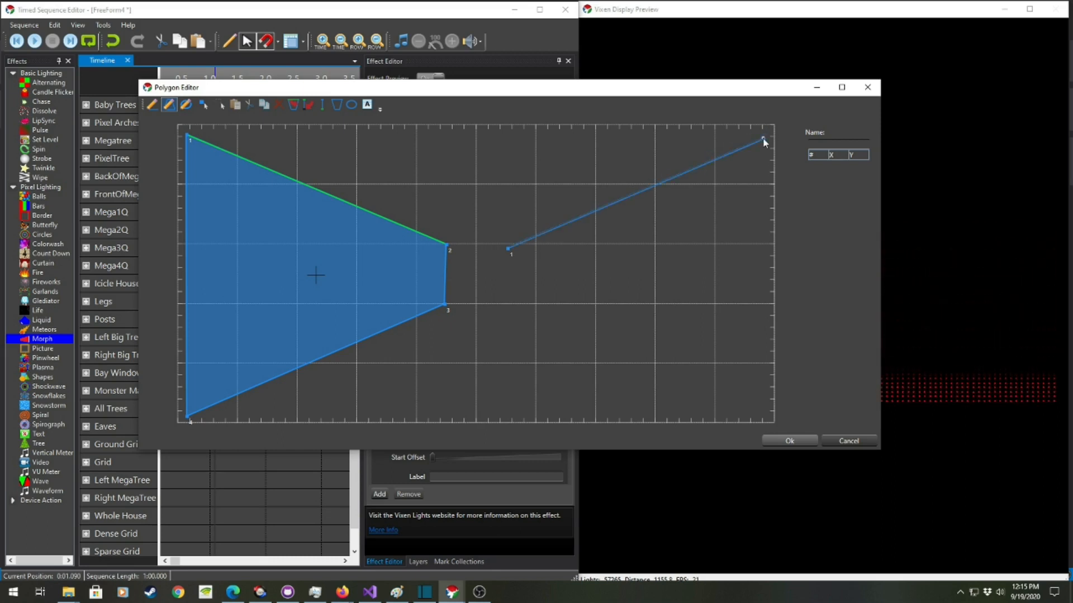
{"action": "left_click", "coordinate": [764, 411]}
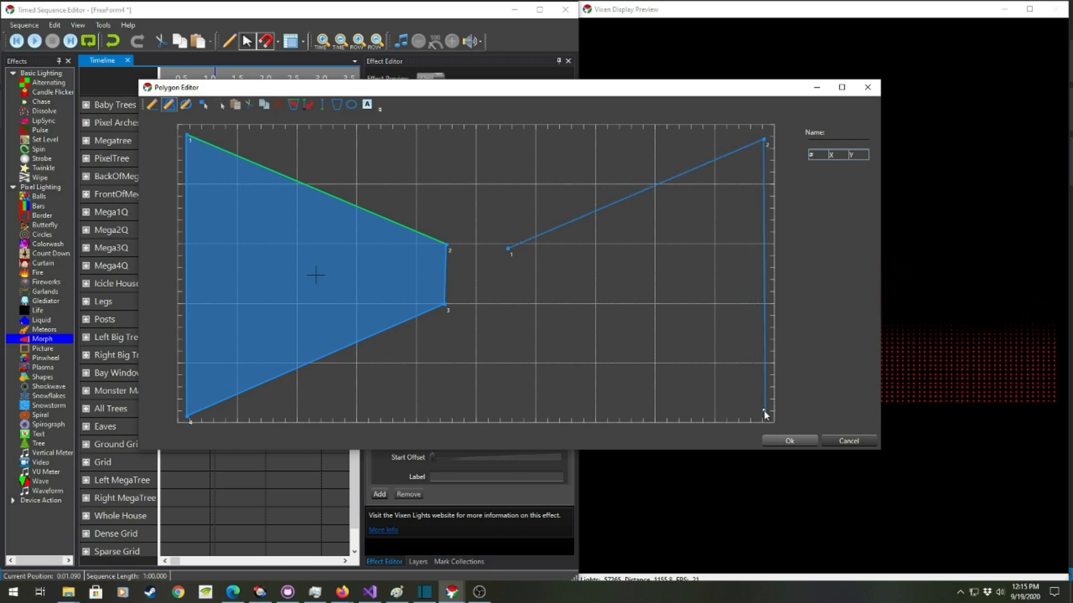
{"action": "left_click", "coordinate": [506, 302]}
{"action": "left_click", "coordinate": [507, 249]}
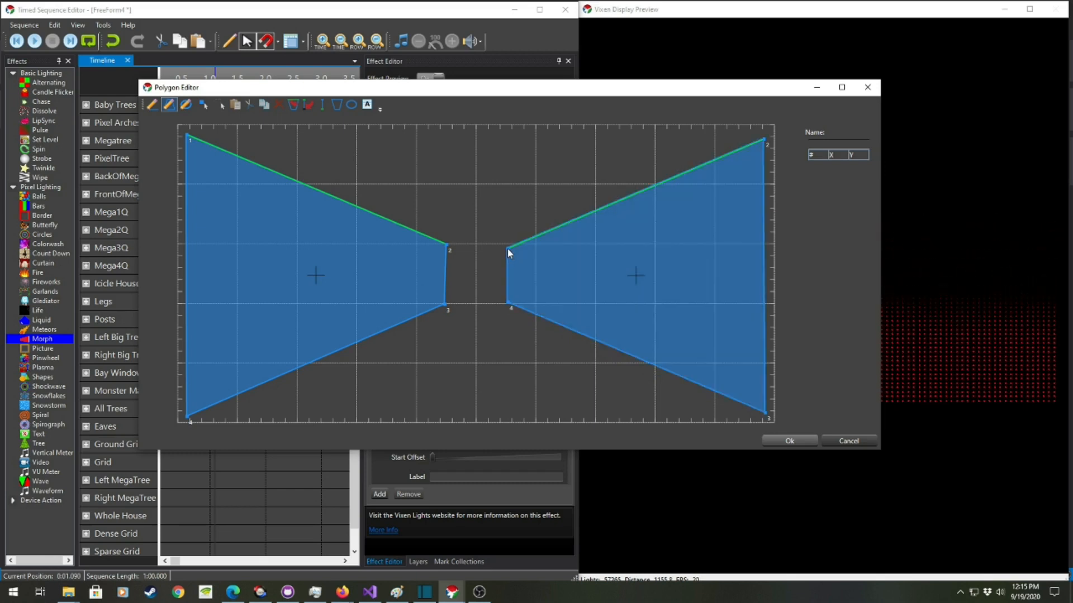
Step: Move the trapezoids' outer corners onto the grid corners: 1,42 and 1,1 for the left, 84,42 and 84,1 for the right
{"action": "left_click", "coordinate": [219, 104]}
{"action": "left_click_drag", "start_coordinate": [188, 136], "coordinate": [179, 126]}
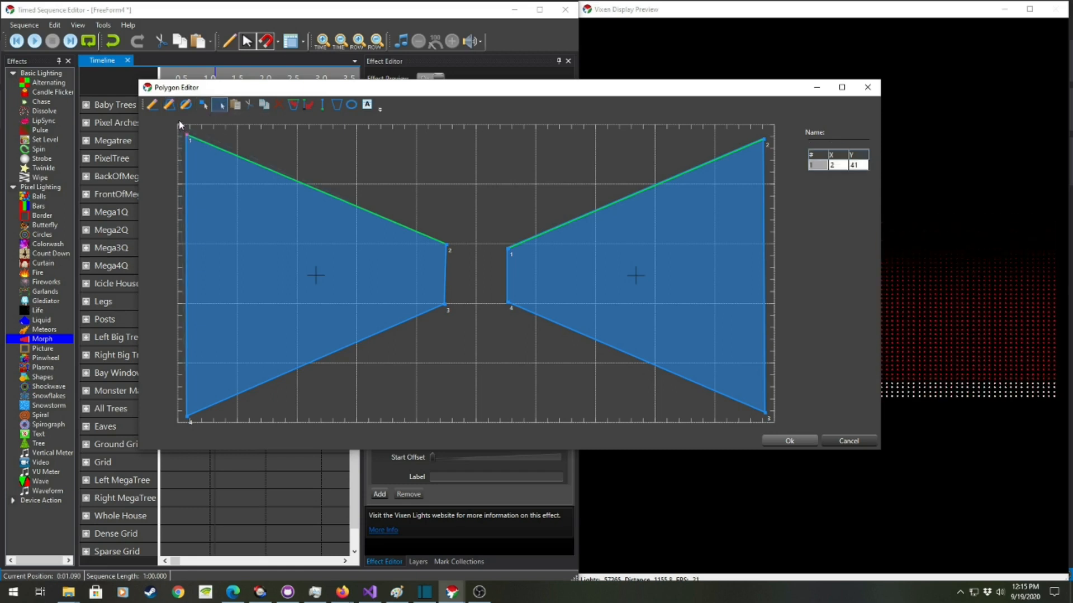
{"action": "left_click", "coordinate": [184, 417]}
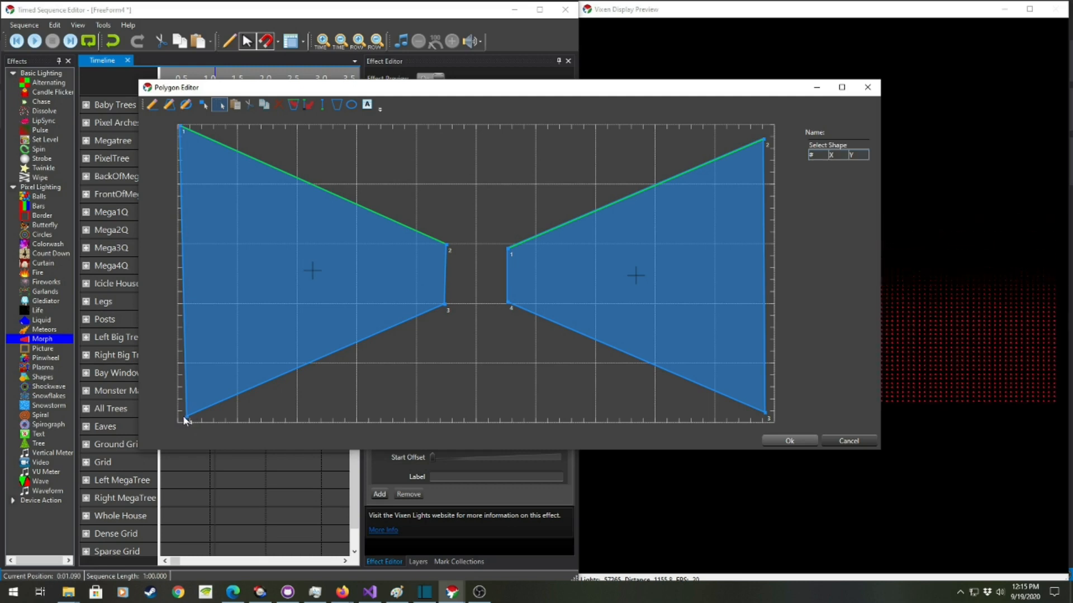
{"action": "left_click", "coordinate": [184, 416]}
{"action": "left_click_drag", "start_coordinate": [171, 436], "coordinate": [166, 433]}
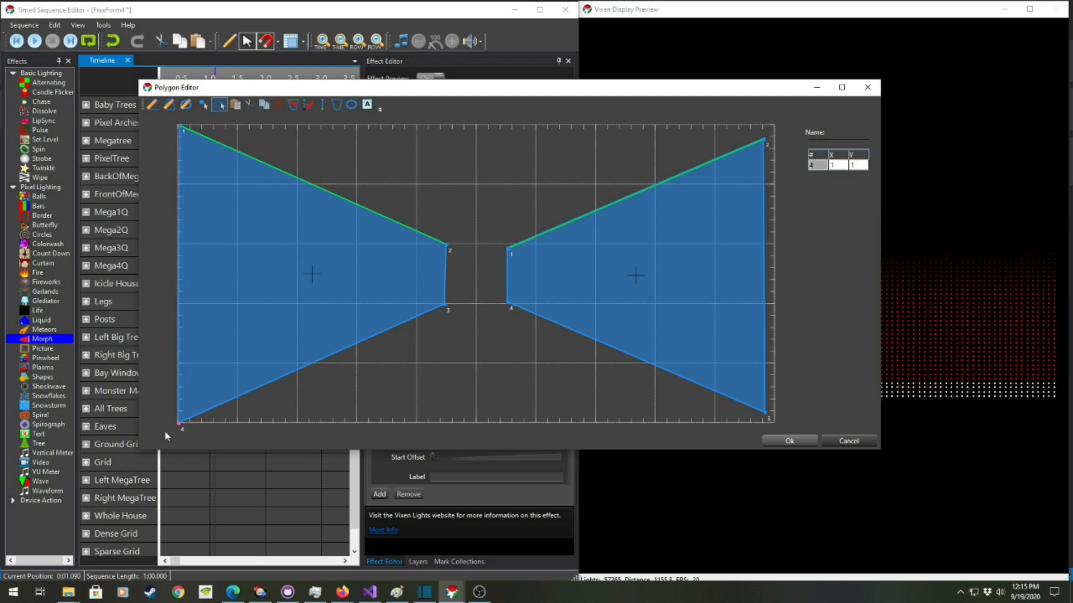
{"action": "left_click", "coordinate": [763, 139]}
{"action": "left_click_drag", "start_coordinate": [773, 128], "coordinate": [774, 126]}
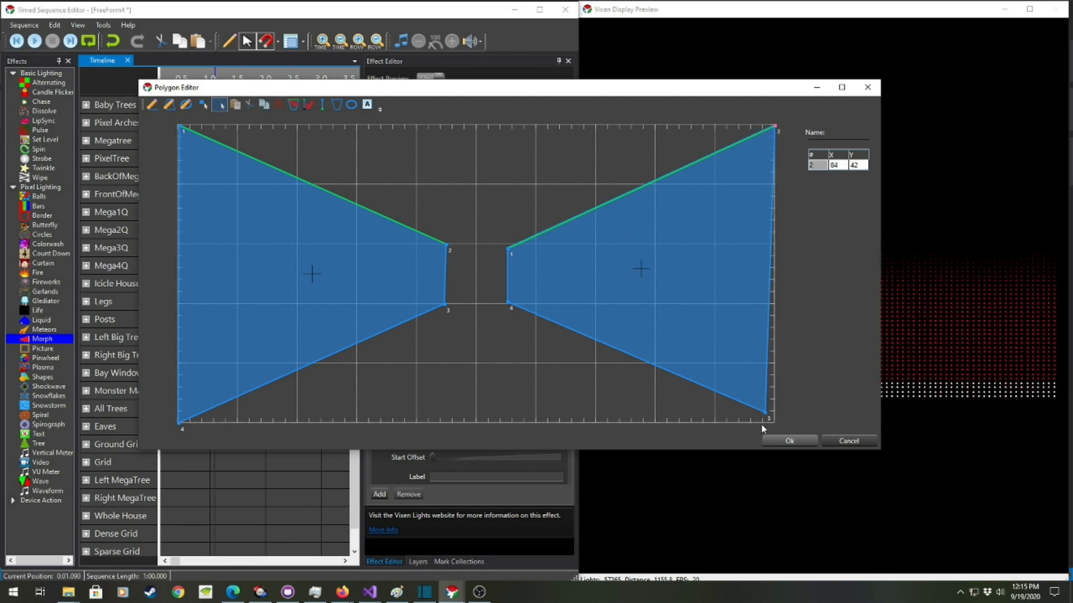
{"action": "left_click_drag", "start_coordinate": [765, 414], "coordinate": [780, 425]}
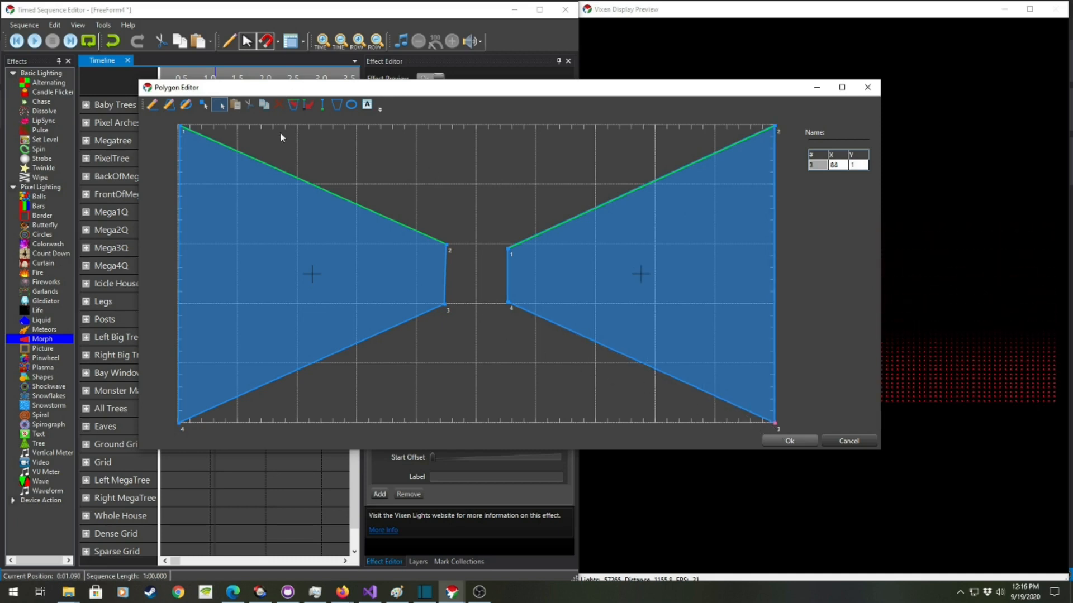
Step: Draw three lines fanning upward from the central gap to the top edge, and adjust the right line's start to X 45, Y 26
{"action": "left_click", "coordinate": [151, 105]}
{"action": "left_click", "coordinate": [394, 133]}
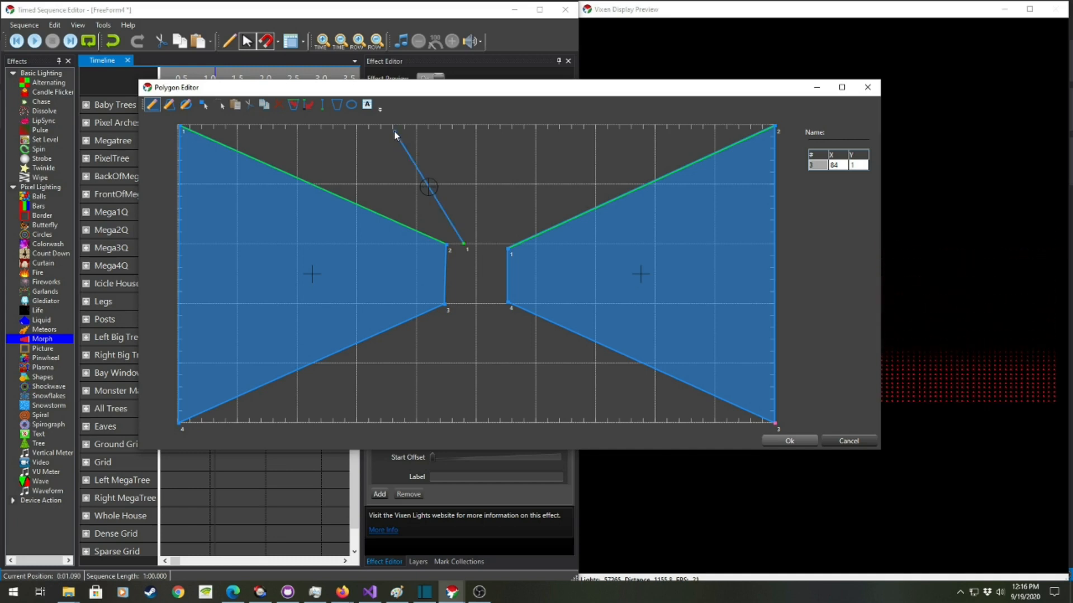
{"action": "left_click", "coordinate": [476, 243]}
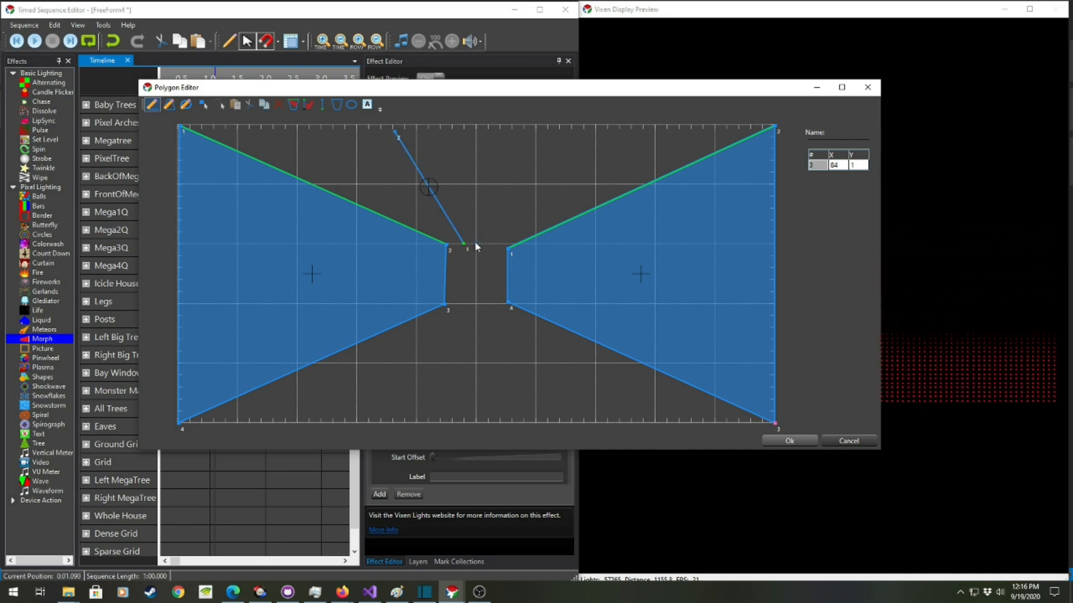
{"action": "left_click", "coordinate": [475, 127]}
{"action": "left_click", "coordinate": [559, 127]}
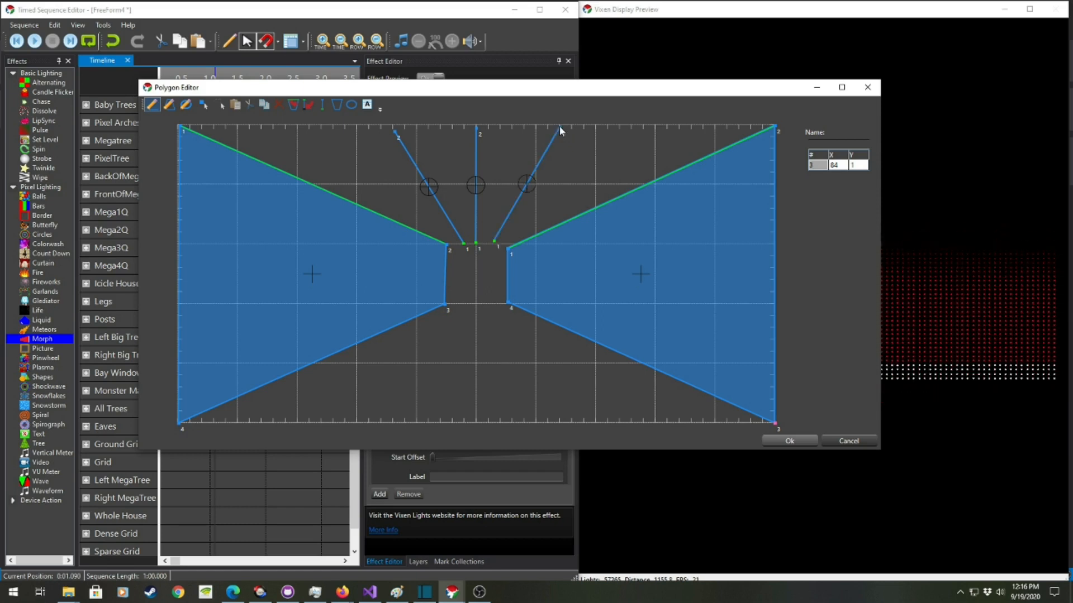
{"action": "left_click", "coordinate": [216, 108]}
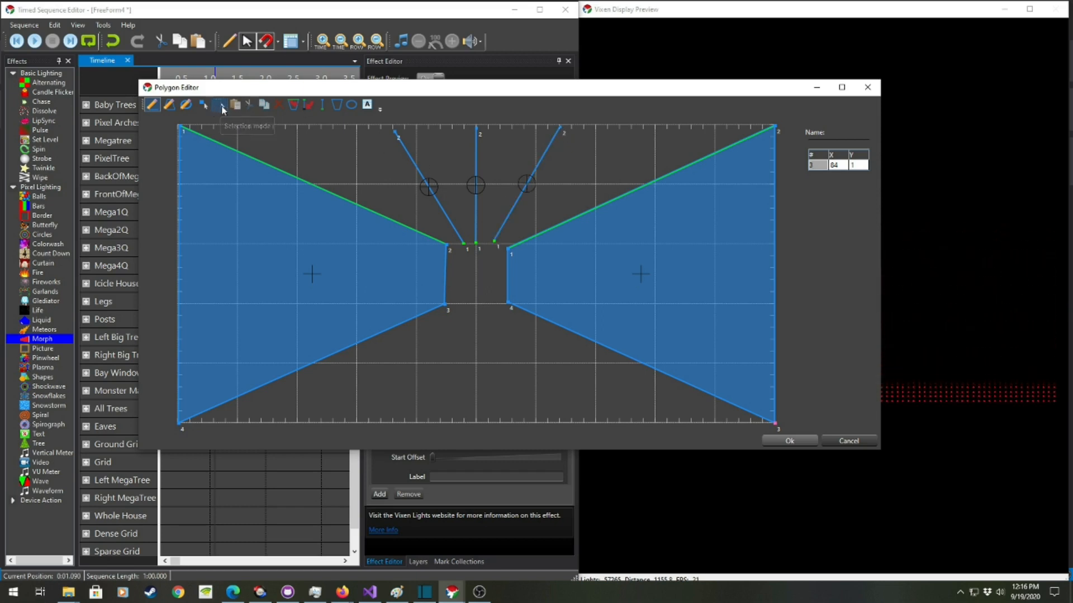
{"action": "left_click", "coordinate": [493, 242]}
{"action": "left_click_drag", "start_coordinate": [491, 243], "coordinate": [490, 244]}
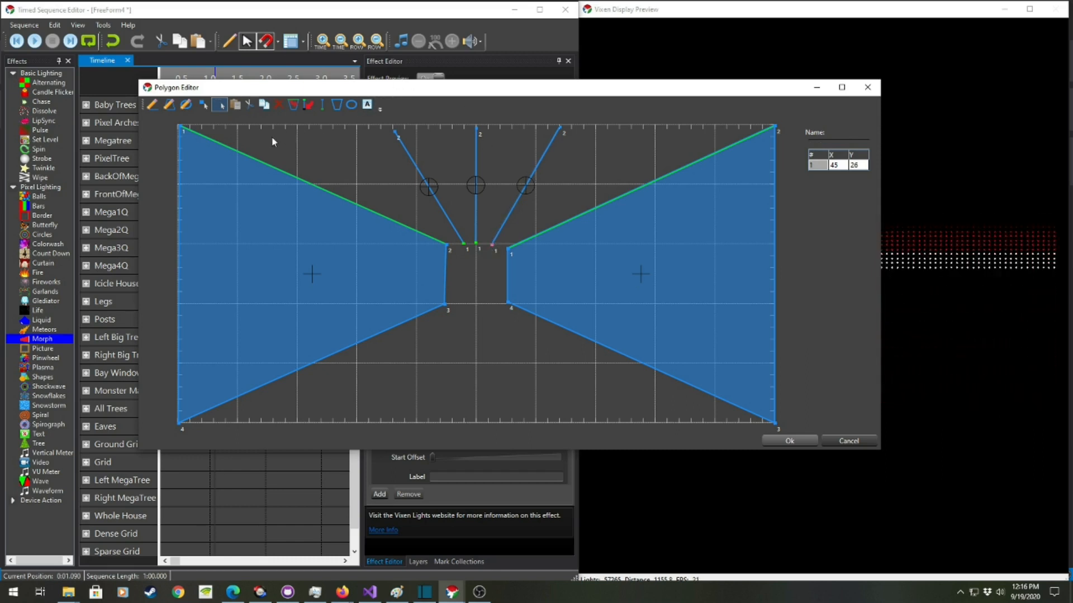
Step: Draw an ellipse below the central gap and position it at X 38 to 46 and Y 5 to 13
{"action": "left_click", "coordinate": [186, 105]}
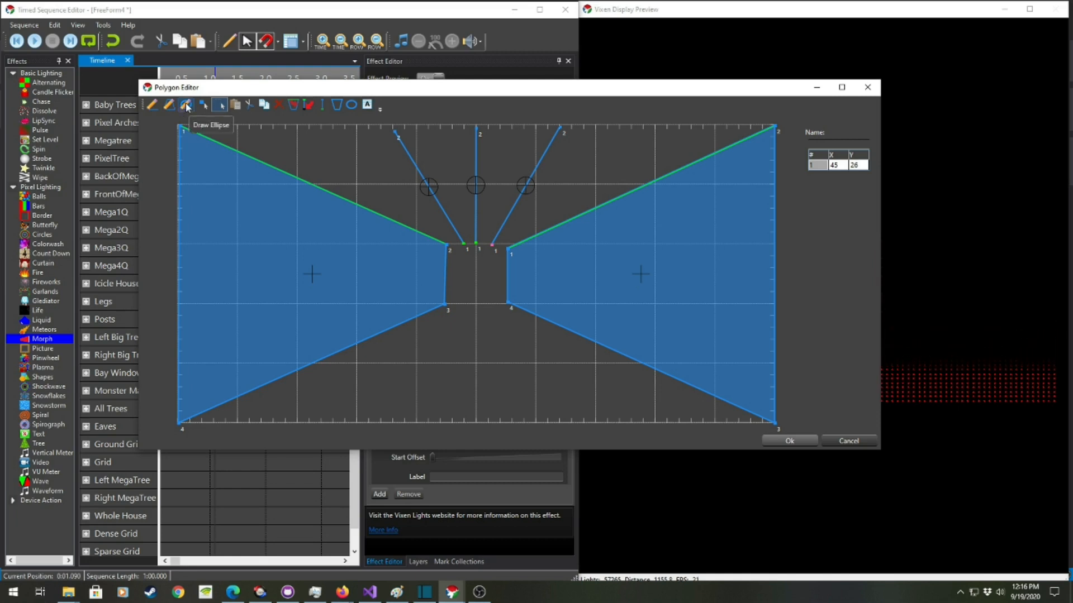
{"action": "left_click", "coordinate": [470, 363]}
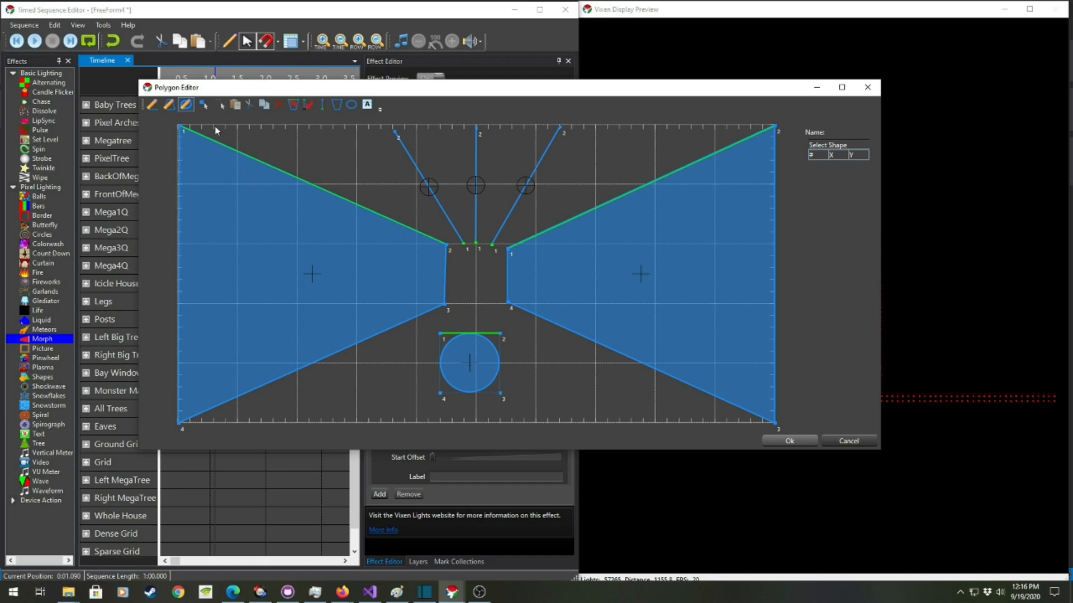
{"action": "left_click", "coordinate": [220, 105]}
{"action": "left_click", "coordinate": [469, 363]}
{"action": "left_click_drag", "start_coordinate": [470, 363], "coordinate": [474, 365]}
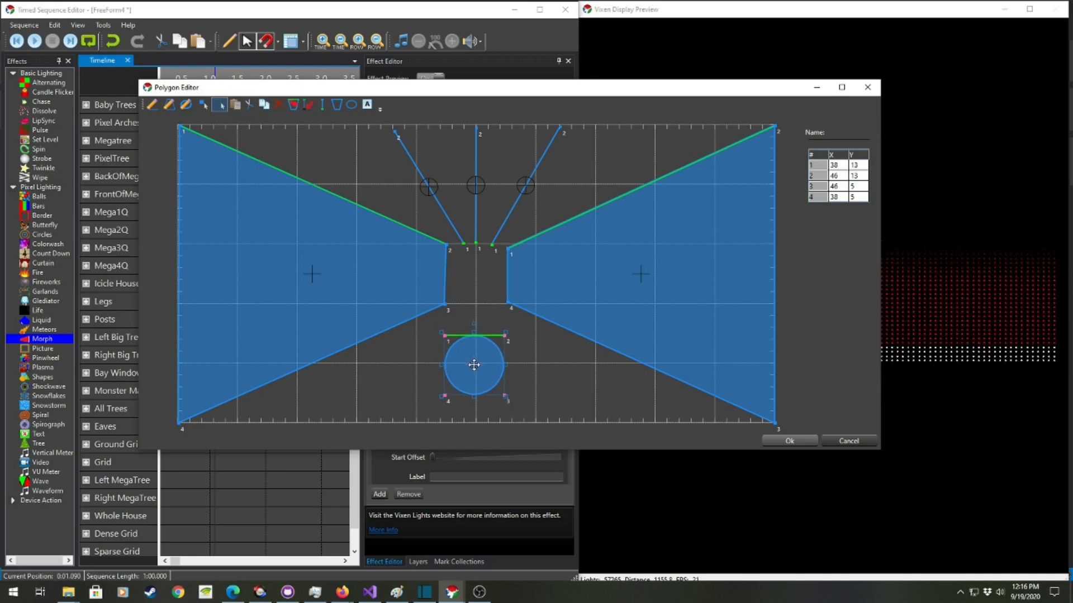
Step: Select the left trapezoid and change its wipe start side to the short inner edge
{"action": "left_click", "coordinate": [384, 193]}
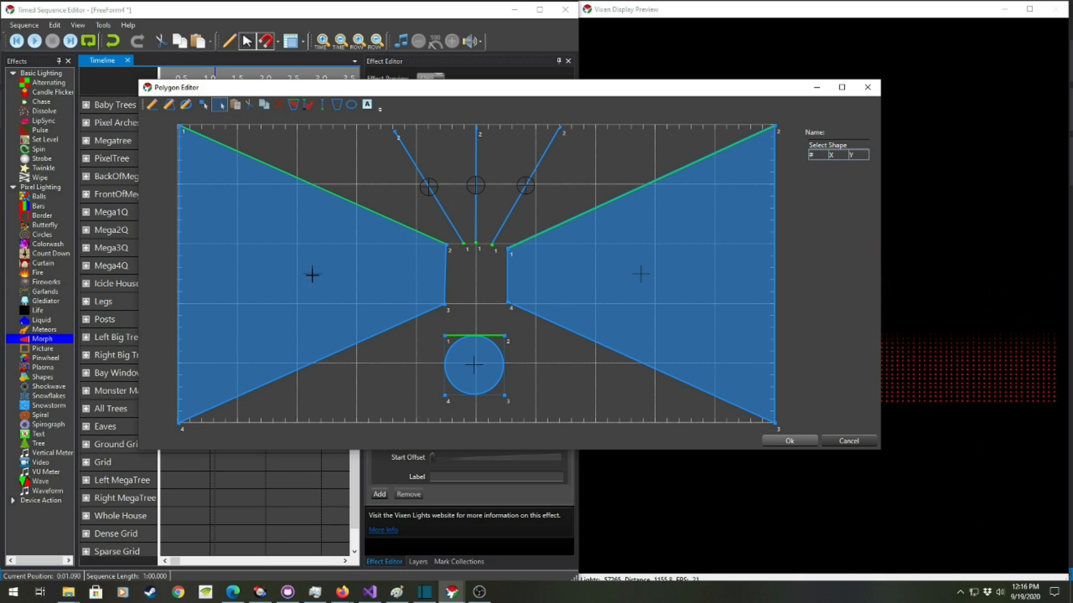
{"action": "left_click", "coordinate": [312, 274]}
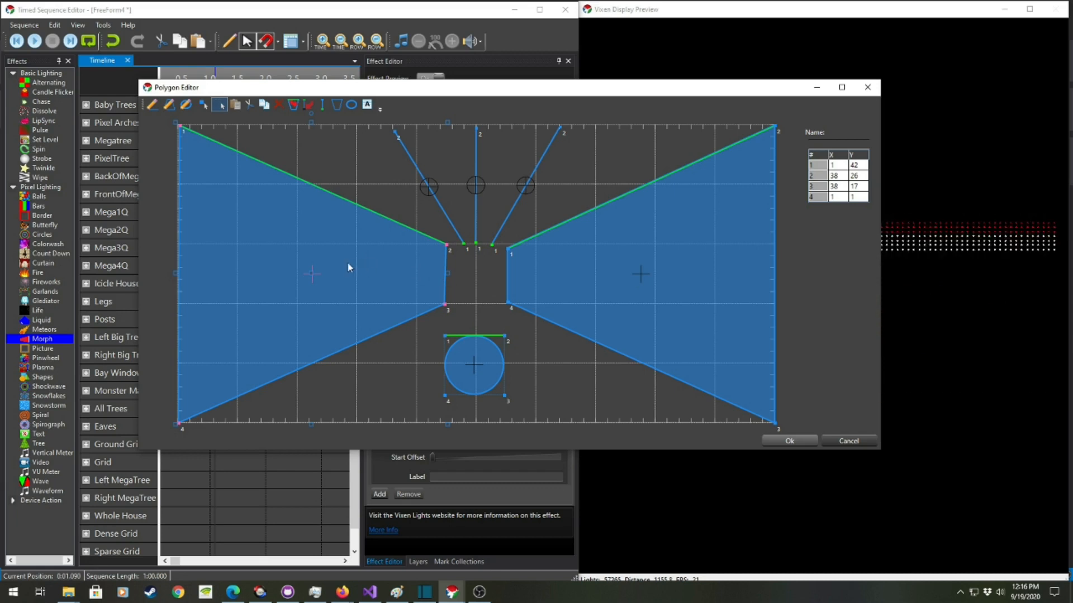
{"action": "left_click", "coordinate": [292, 105]}
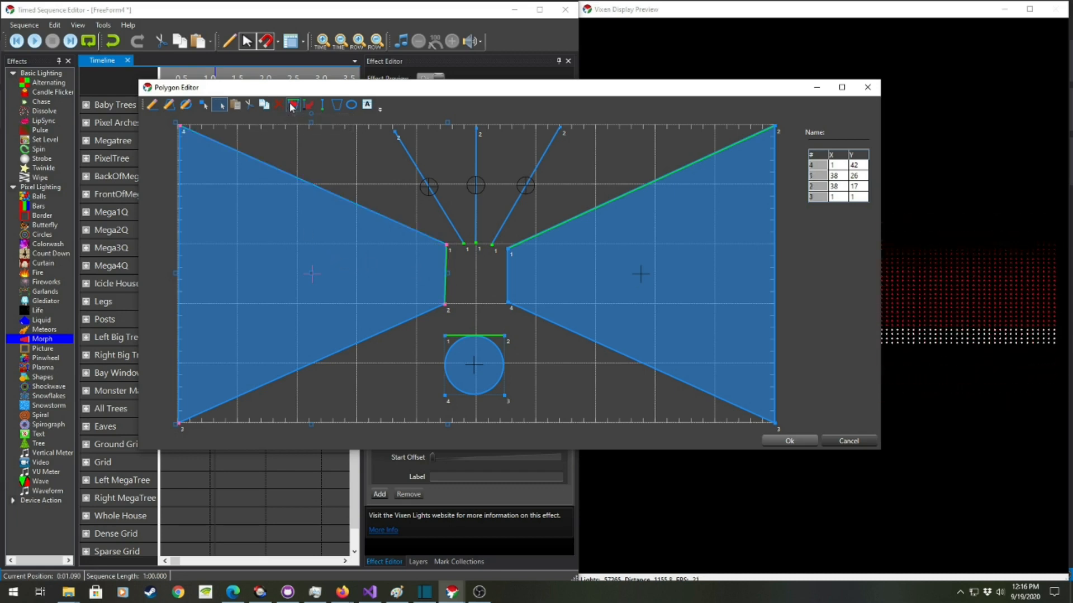
Step: Select the right trapezoid and change its wipe start side to the short inner edge
{"action": "left_click", "coordinate": [642, 275]}
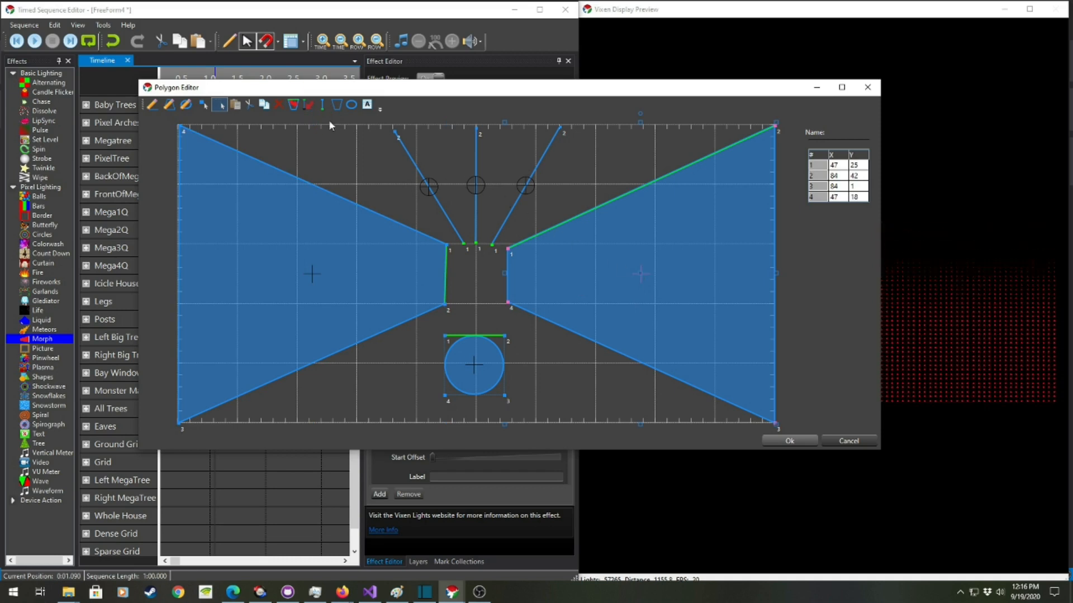
{"action": "left_click", "coordinate": [294, 105]}
{"action": "left_click", "coordinate": [293, 106]}
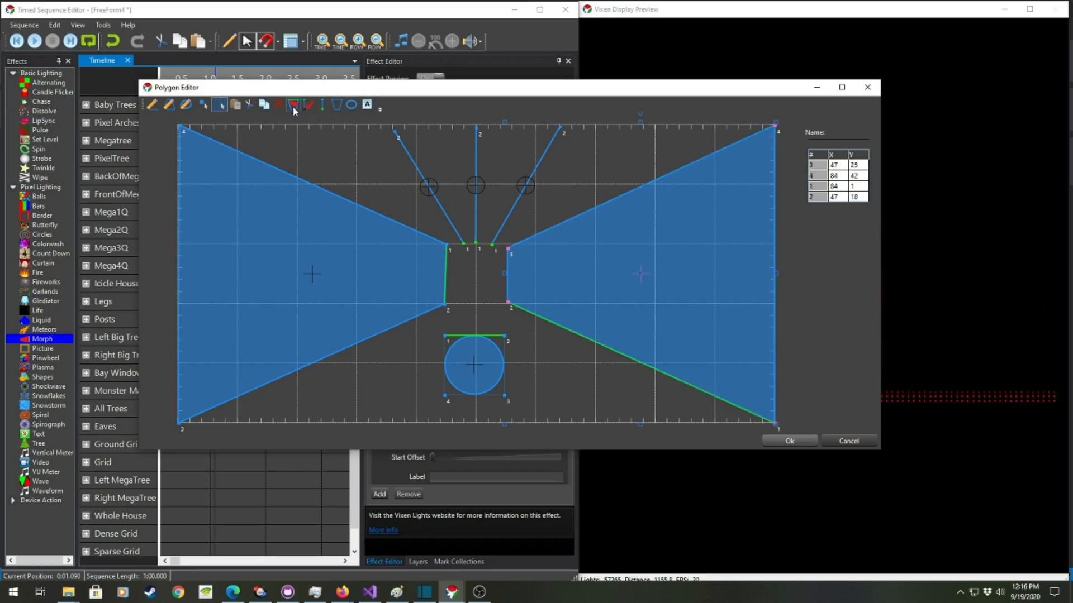
{"action": "left_click", "coordinate": [292, 106]}
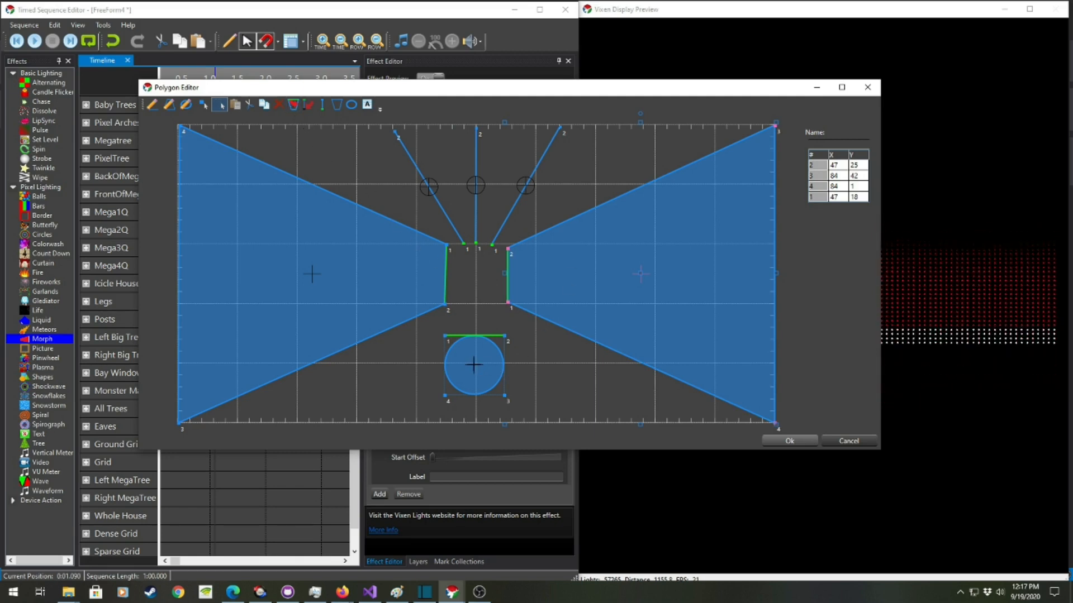
Step: Name the circle "Ellipse", show the shape labels on the grid, and accept the polygon edits
{"action": "left_click", "coordinate": [473, 365]}
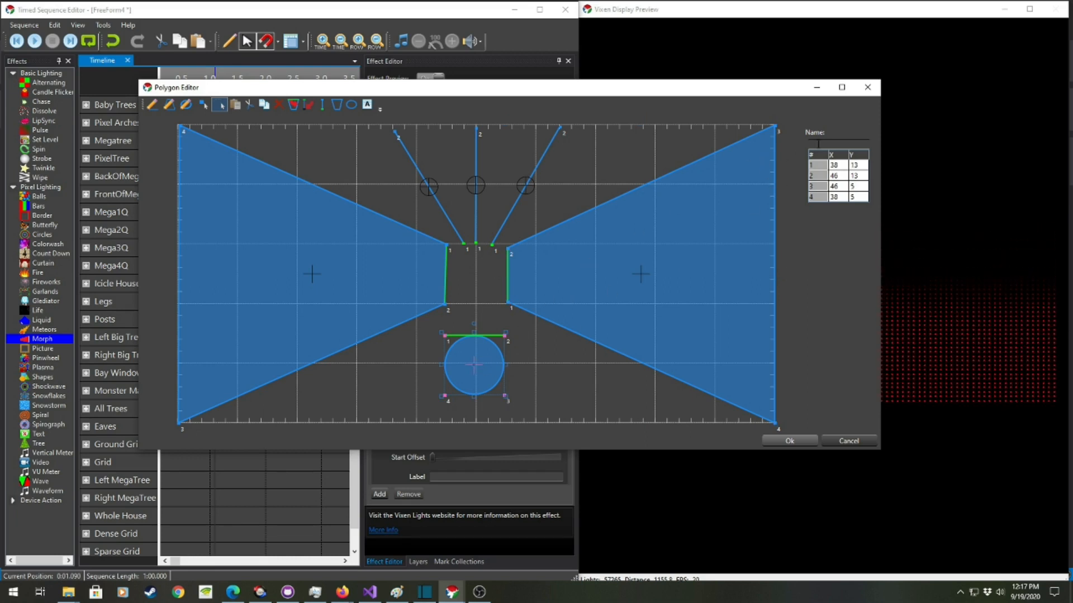
{"action": "left_click", "coordinate": [818, 144]}
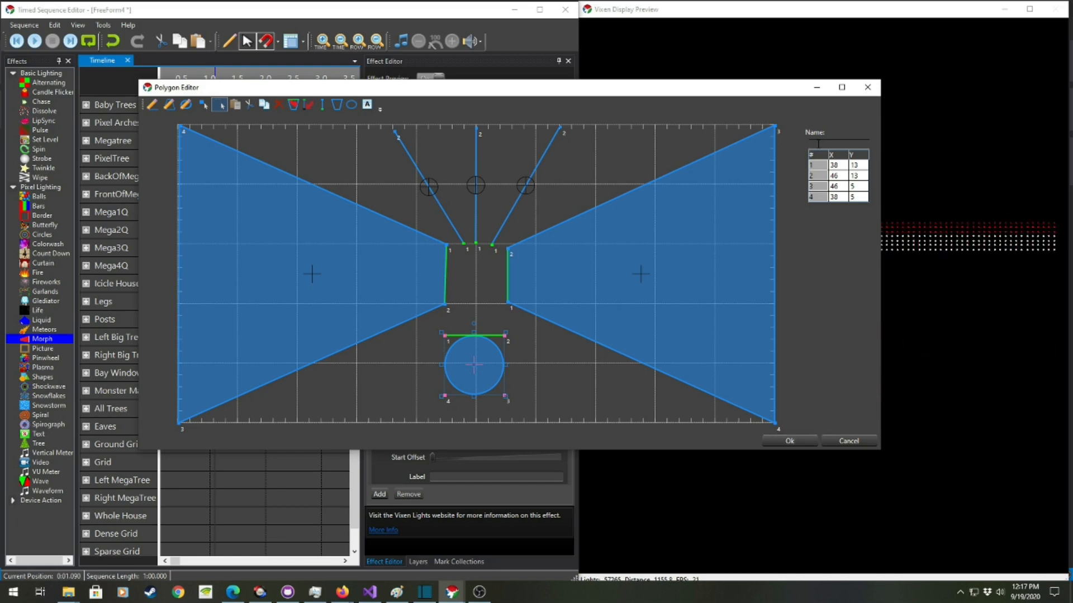
{"action": "type", "text": "Ellipse"}
{"action": "left_click", "coordinate": [530, 348]}
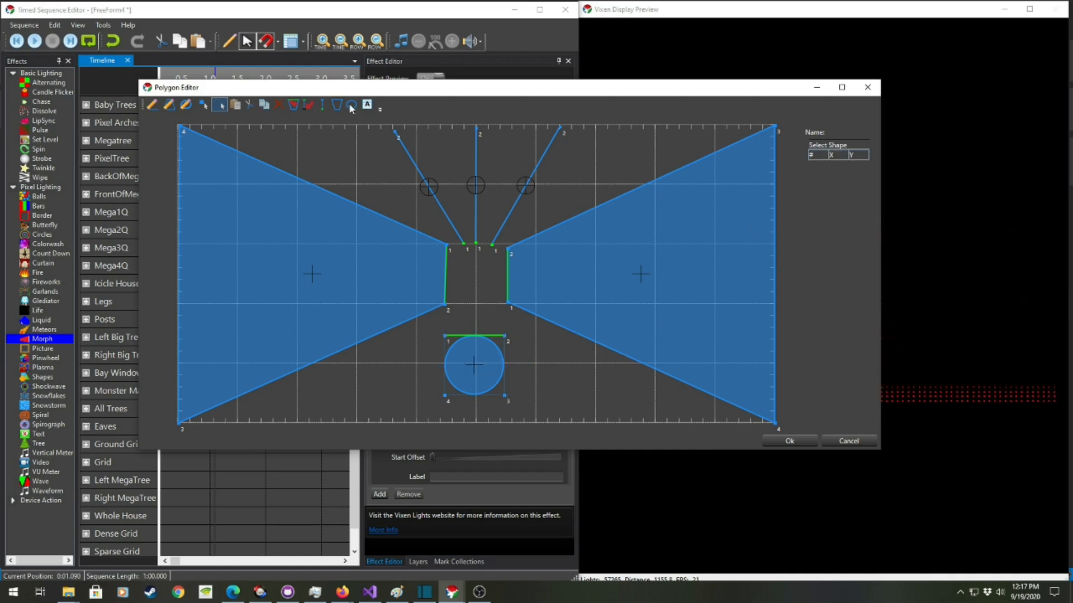
{"action": "left_click", "coordinate": [367, 104]}
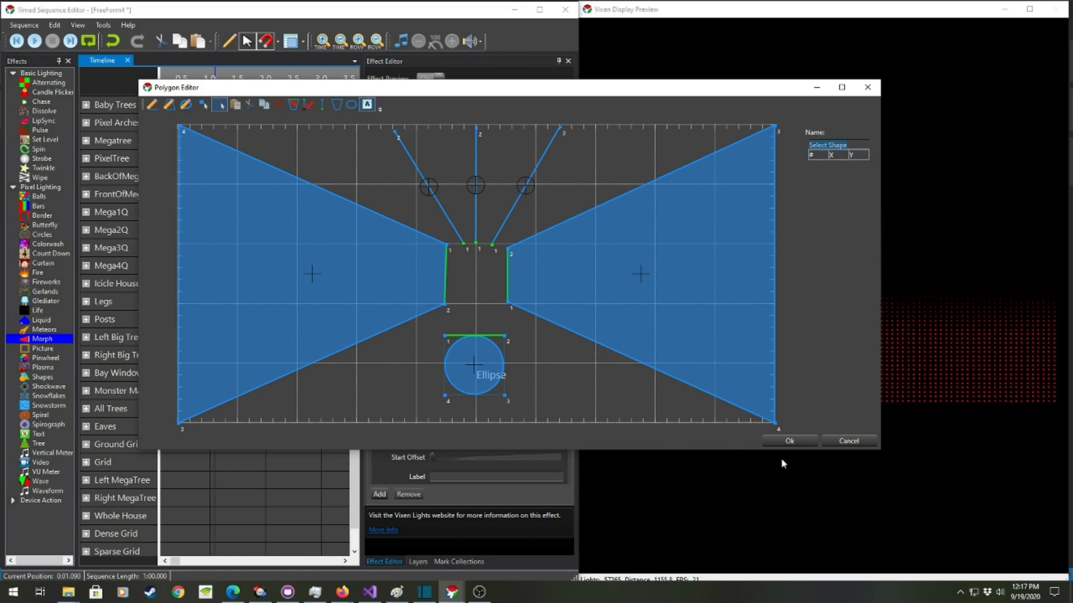
{"action": "left_click", "coordinate": [796, 441]}
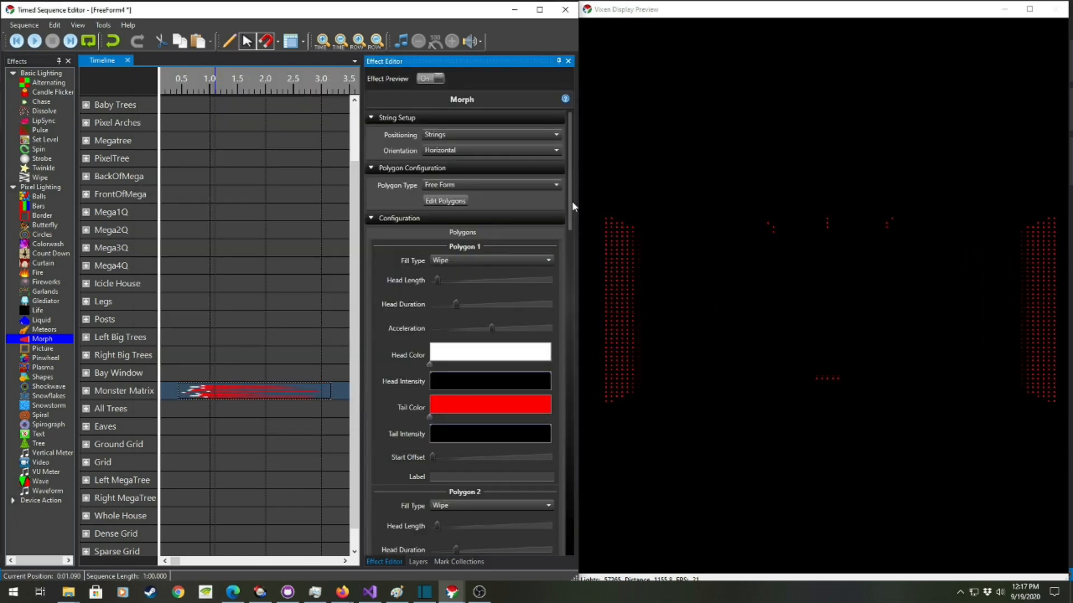
Step: Review the separate fill, head, tail, start offset and label settings of Polygons 1 through 6
{"action": "left_click_drag", "start_coordinate": [571, 193], "coordinate": [579, 242]}
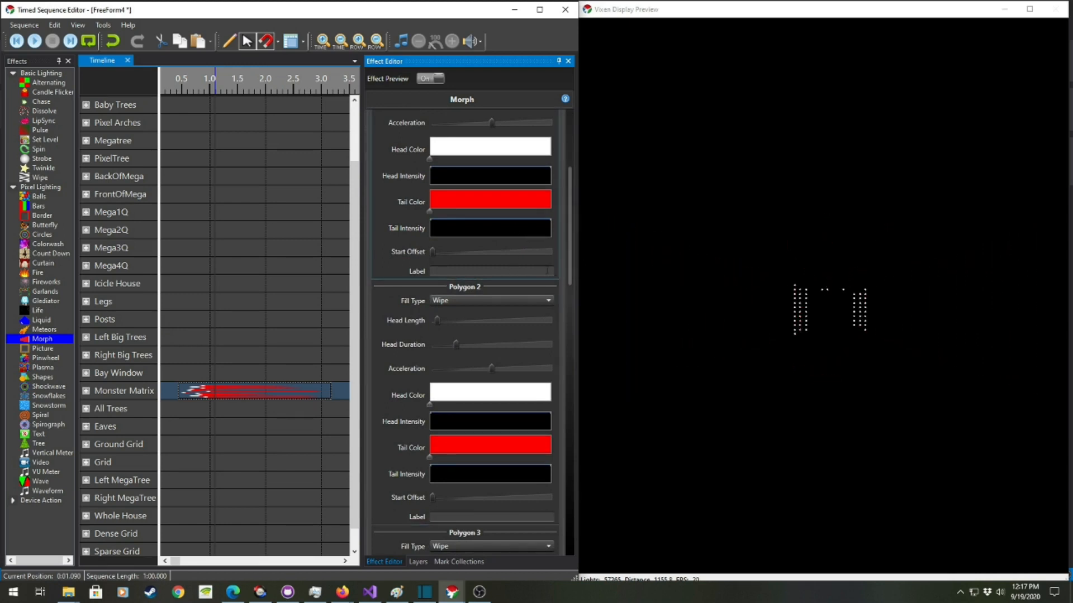
{"action": "left_click_drag", "start_coordinate": [571, 264], "coordinate": [602, 522]}
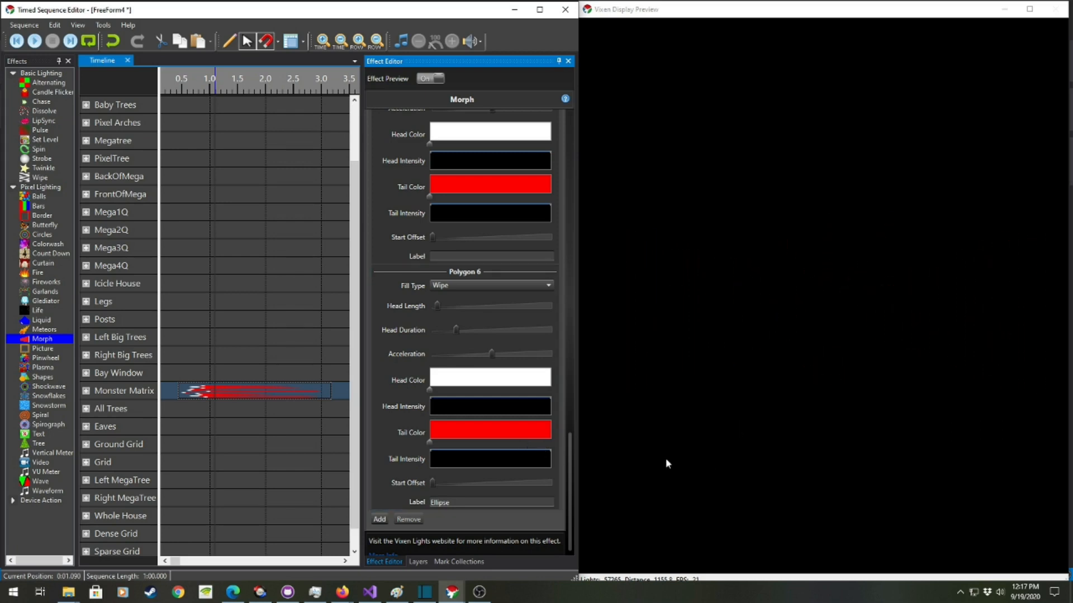
{"action": "left_click_drag", "start_coordinate": [569, 455], "coordinate": [531, 165]}
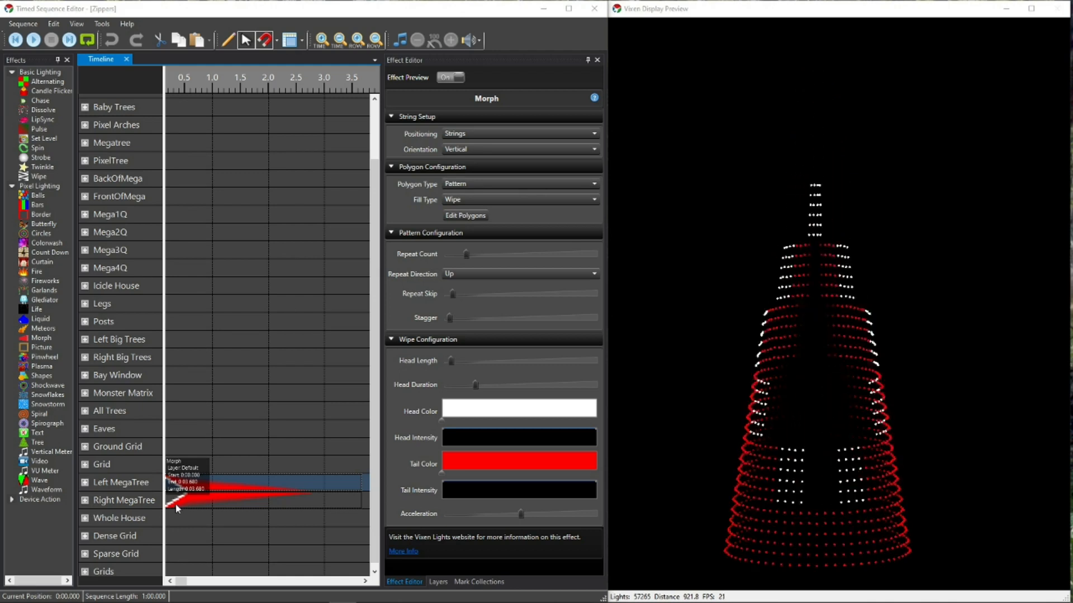
Step: Change the Left MegaTree Morph effect's polygon type to Free Form, converting its pattern polygons
{"action": "left_click", "coordinate": [266, 490]}
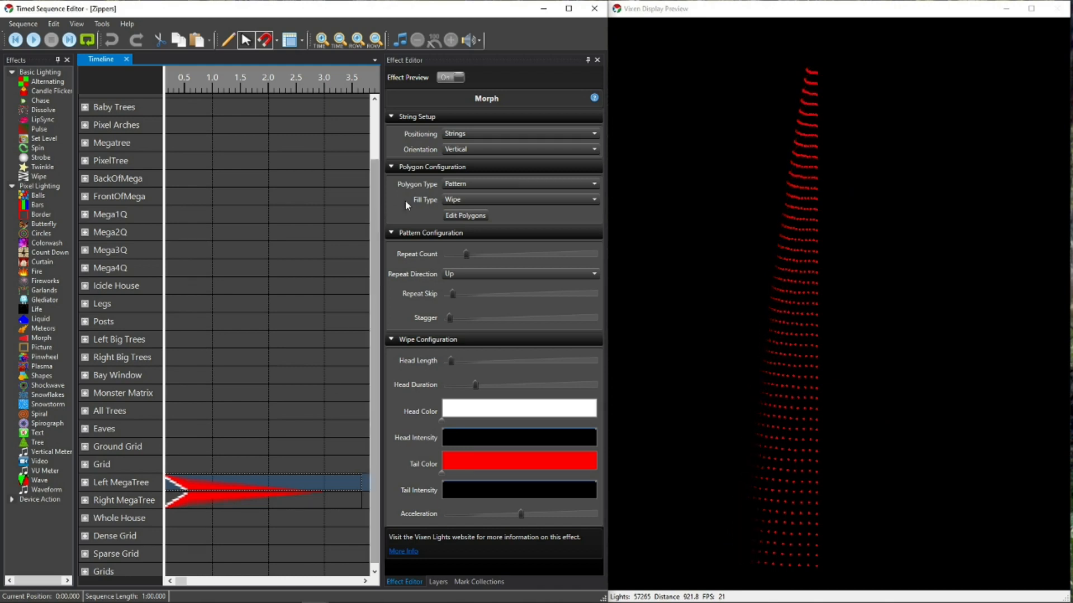
{"action": "left_click", "coordinate": [487, 186]}
{"action": "left_click", "coordinate": [463, 210]}
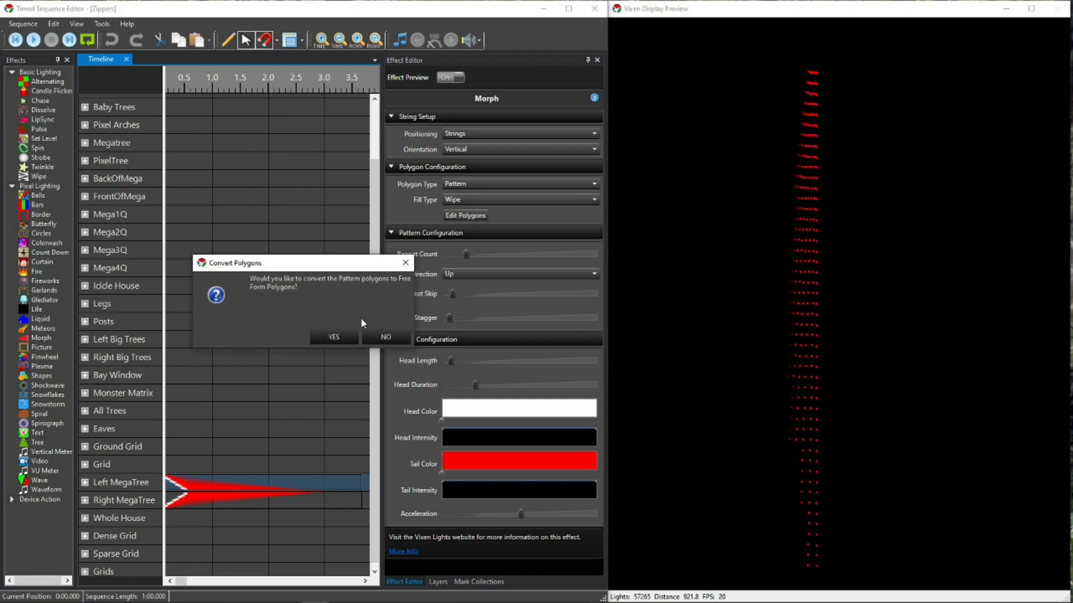
{"action": "left_click", "coordinate": [334, 338]}
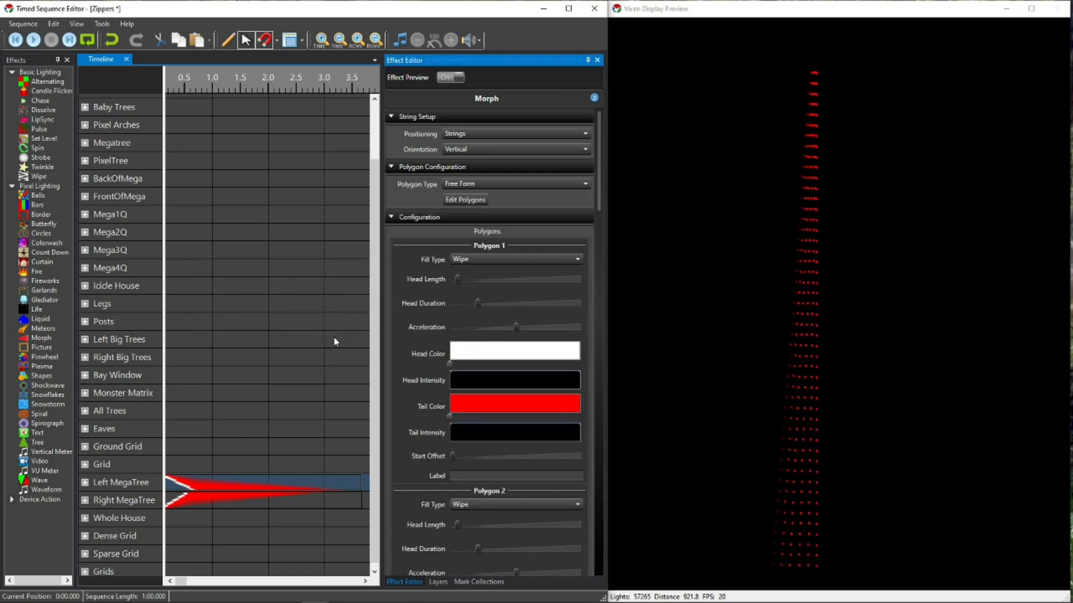
{"action": "mouse_move", "coordinate": [600, 182]}
{"action": "left_mouse_down"}
{"action": "mouse_move", "coordinate": [578, 246]}
{"action": "mouse_move", "coordinate": [574, 545]}
{"action": "mouse_move", "coordinate": [601, 447]}
{"action": "mouse_move", "coordinate": [609, 279]}
{"action": "mouse_move", "coordinate": [593, 174]}
{"action": "left_mouse_up"}
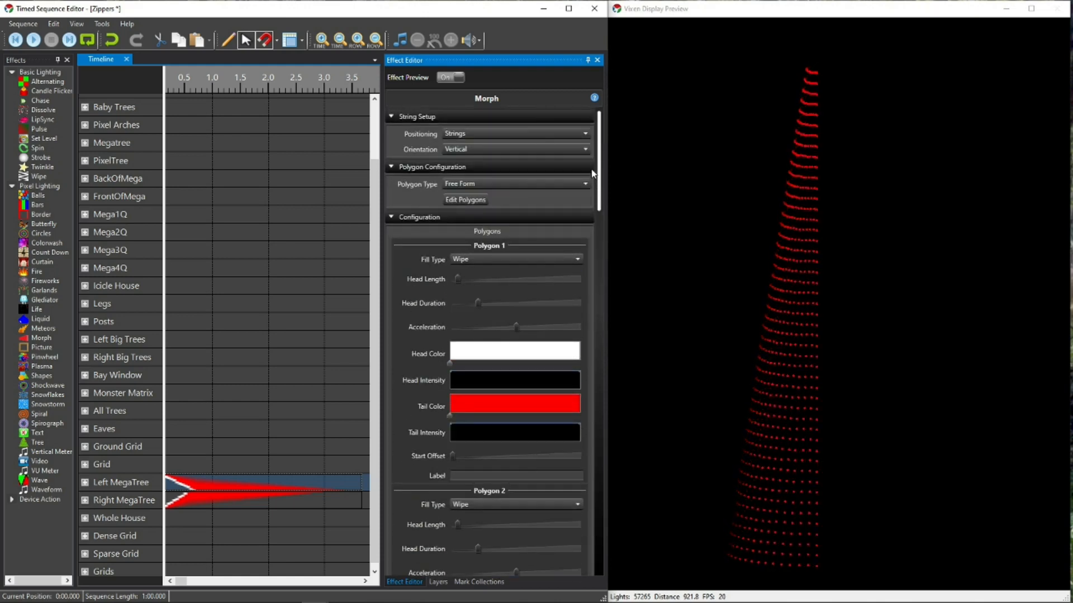
{"action": "left_click", "coordinate": [480, 410]}
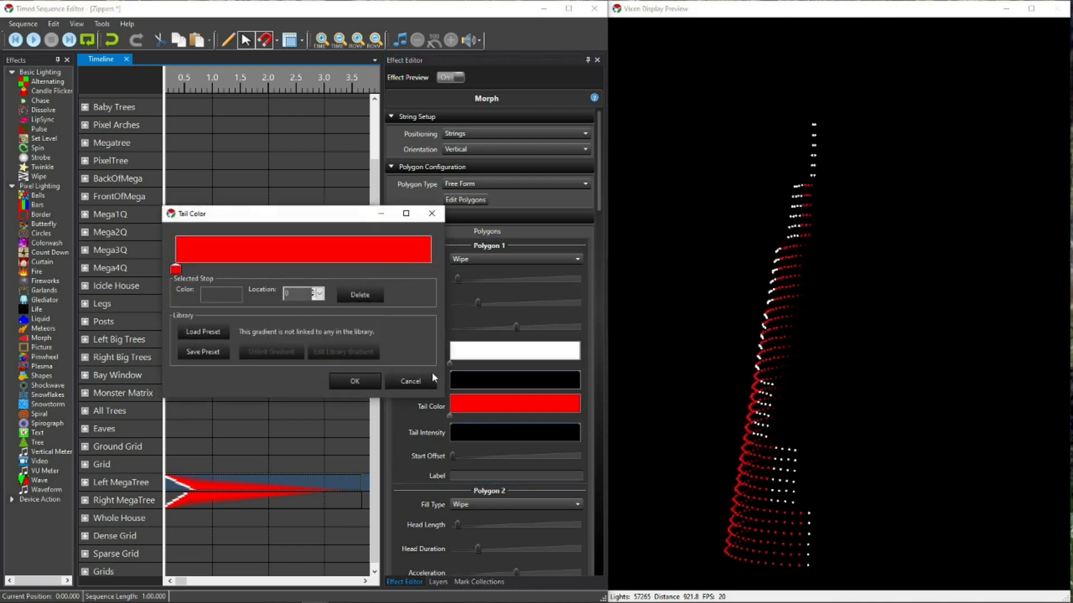
{"action": "double_click", "coordinate": [175, 269]}
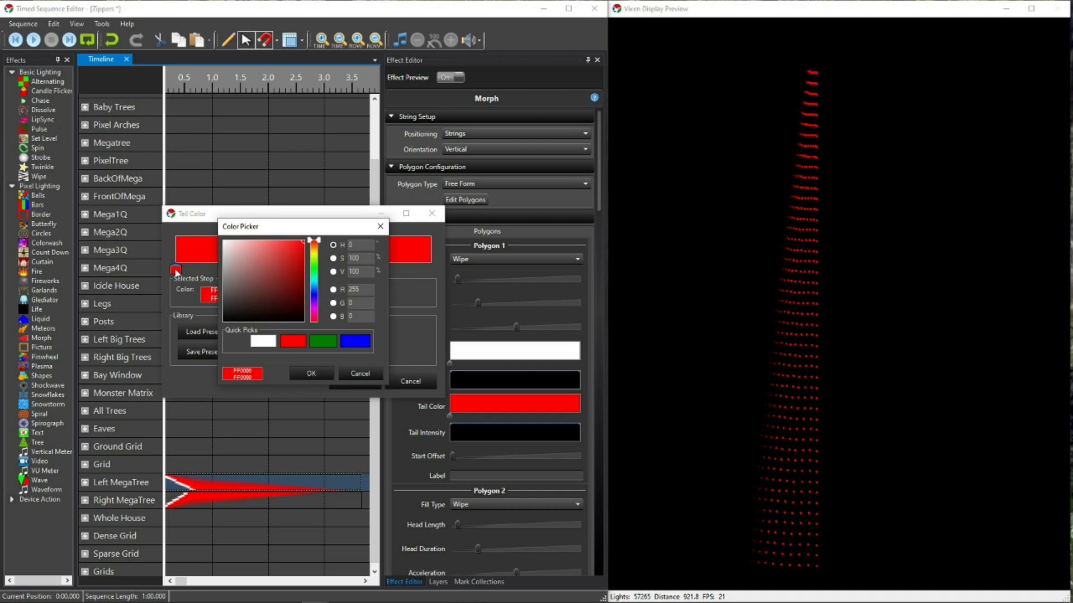
{"action": "left_click", "coordinate": [363, 377]}
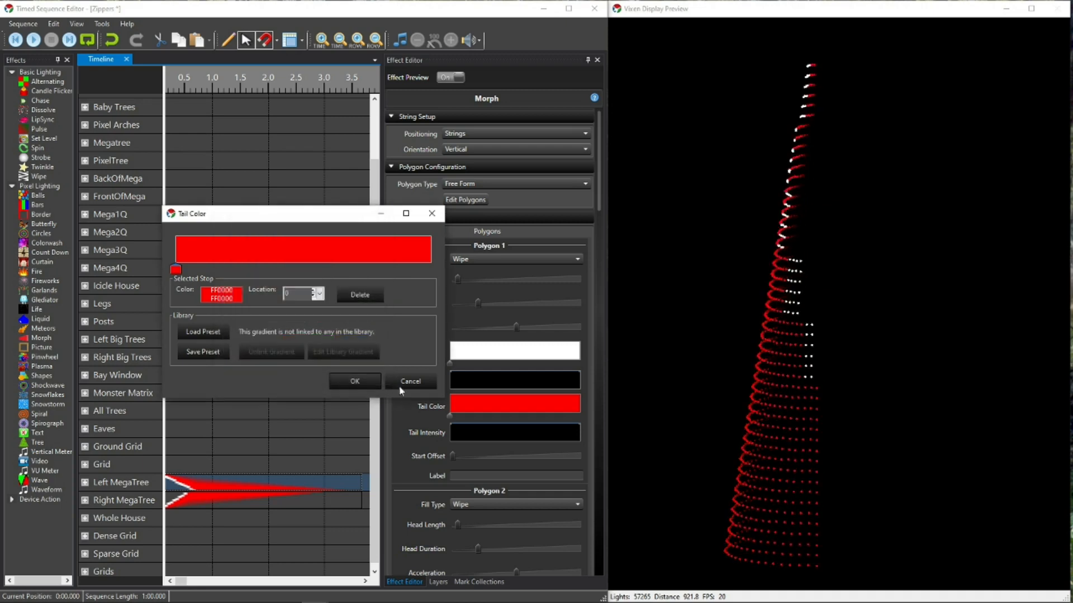
{"action": "left_click", "coordinate": [416, 382]}
Step: Set the tail color of Polygon 2 to green (00FF00)
{"action": "scroll", "coordinate": [470, 373], "scroll_direction": "down", "scroll_amount": 3}
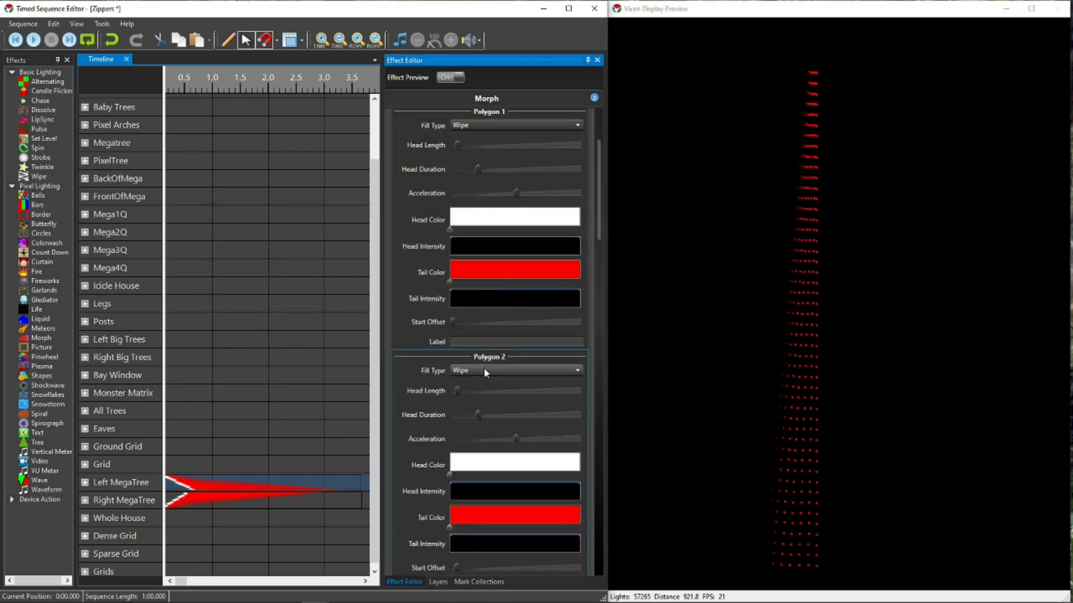
{"action": "left_click", "coordinate": [500, 517]}
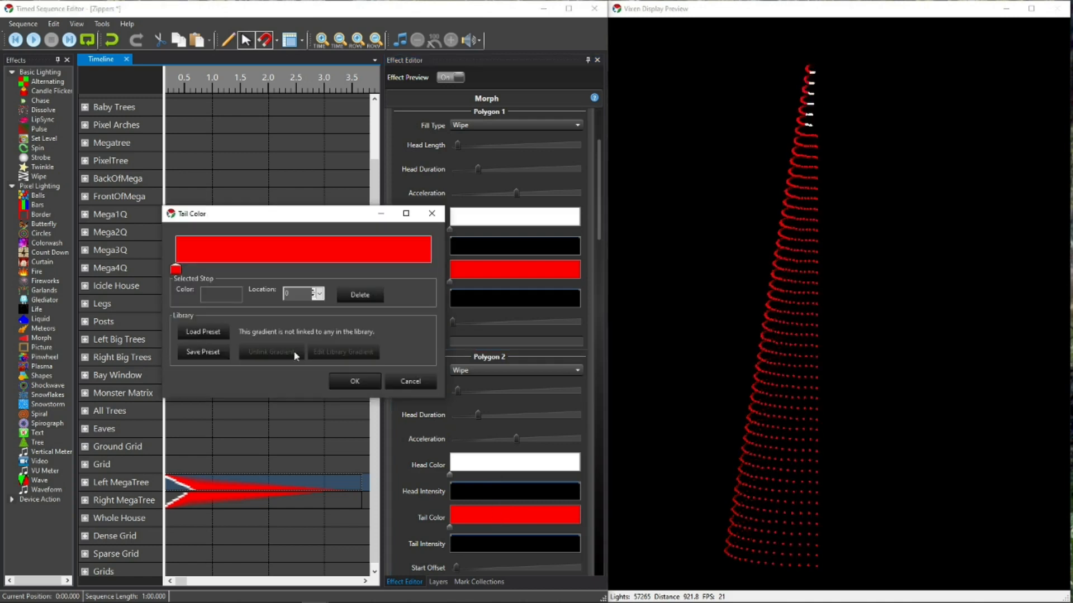
{"action": "left_click", "coordinate": [173, 269]}
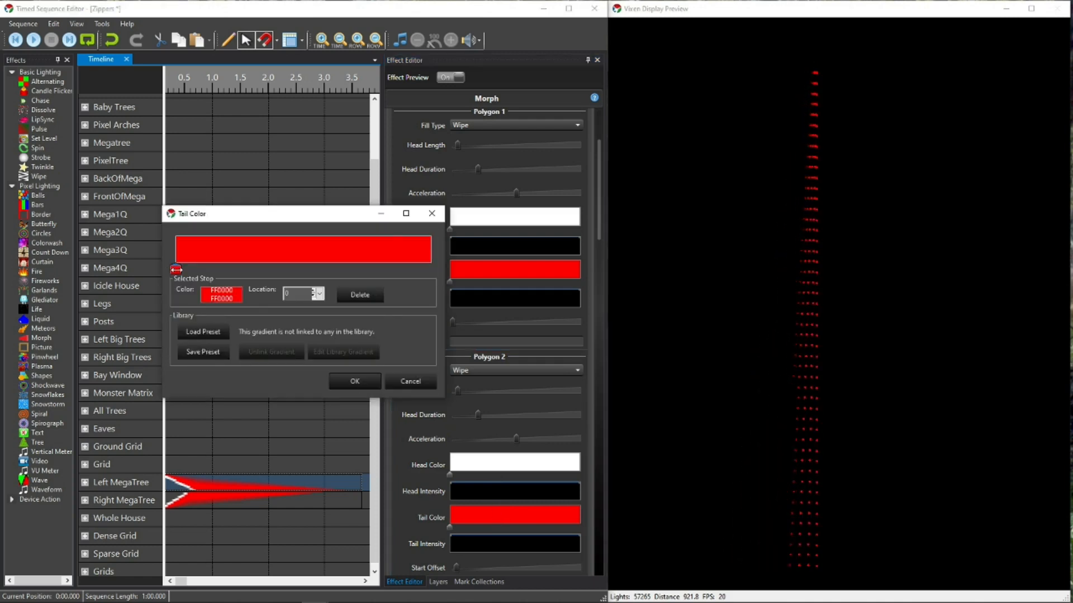
{"action": "double_click", "coordinate": [176, 270]}
{"action": "left_click", "coordinate": [316, 342]}
{"action": "left_click", "coordinate": [319, 377]}
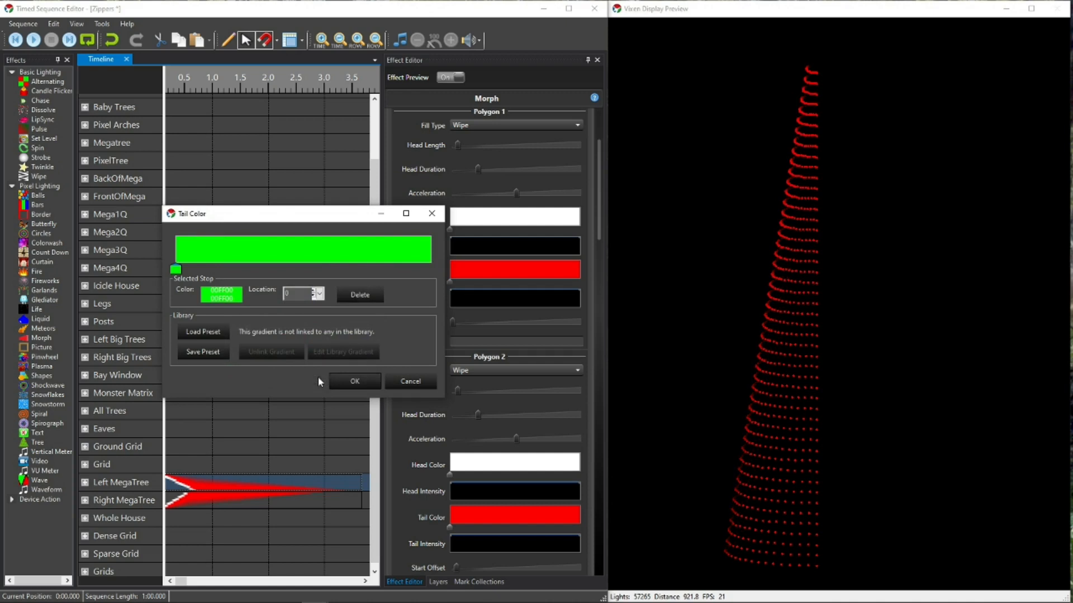
{"action": "left_click", "coordinate": [348, 380]}
Step: Set the tail color of Polygon 4 to green (00FF00)
{"action": "left_click_drag", "start_coordinate": [597, 213], "coordinate": [596, 350]}
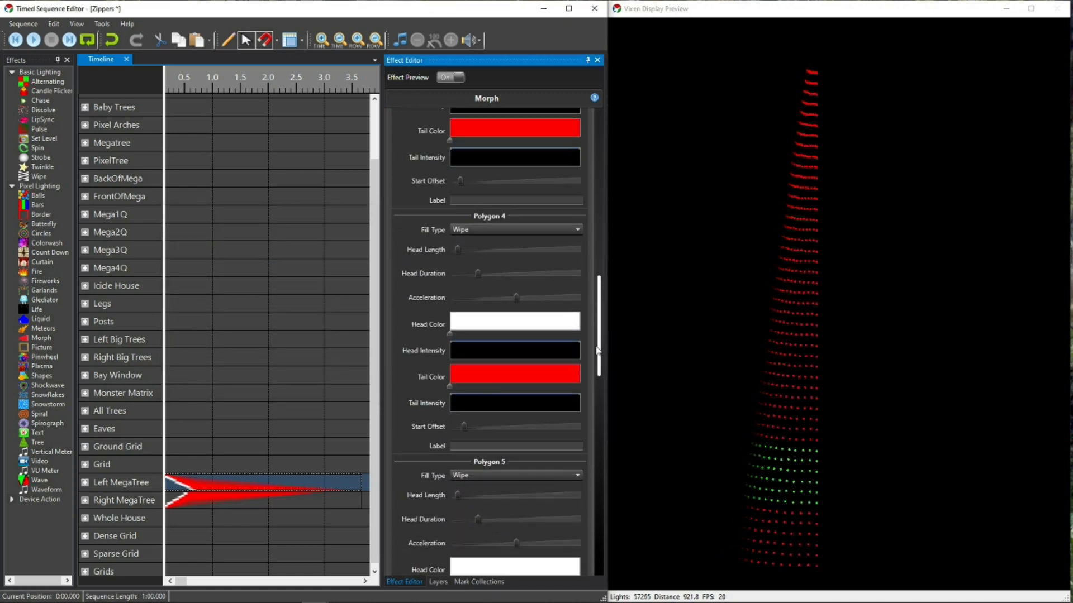
{"action": "left_click", "coordinate": [494, 382]}
{"action": "double_click", "coordinate": [175, 271]}
{"action": "left_click", "coordinate": [322, 340]}
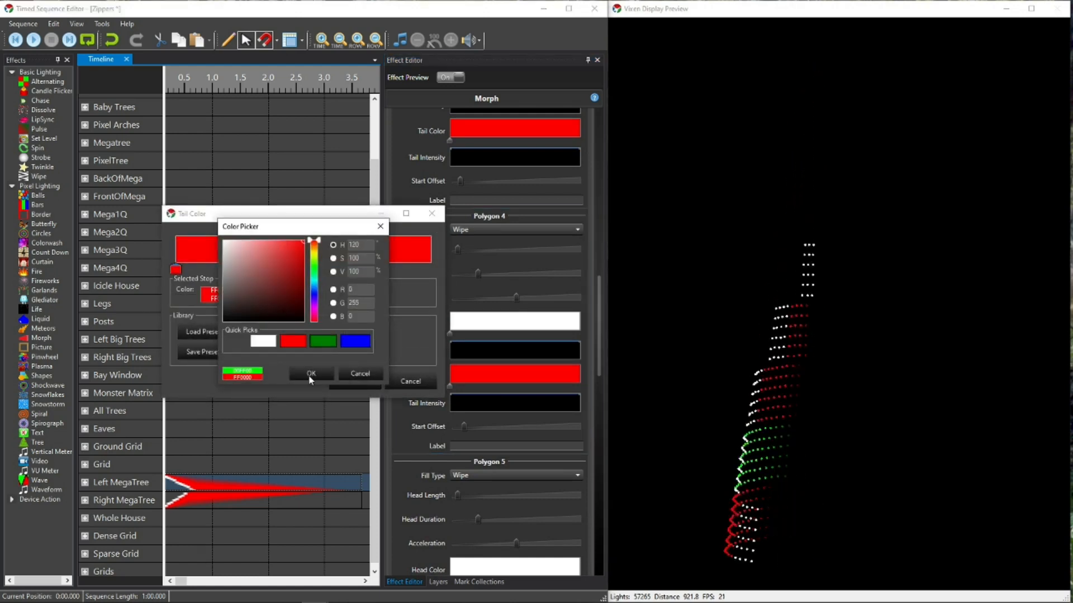
{"action": "left_click", "coordinate": [311, 375]}
{"action": "left_click", "coordinate": [350, 378]}
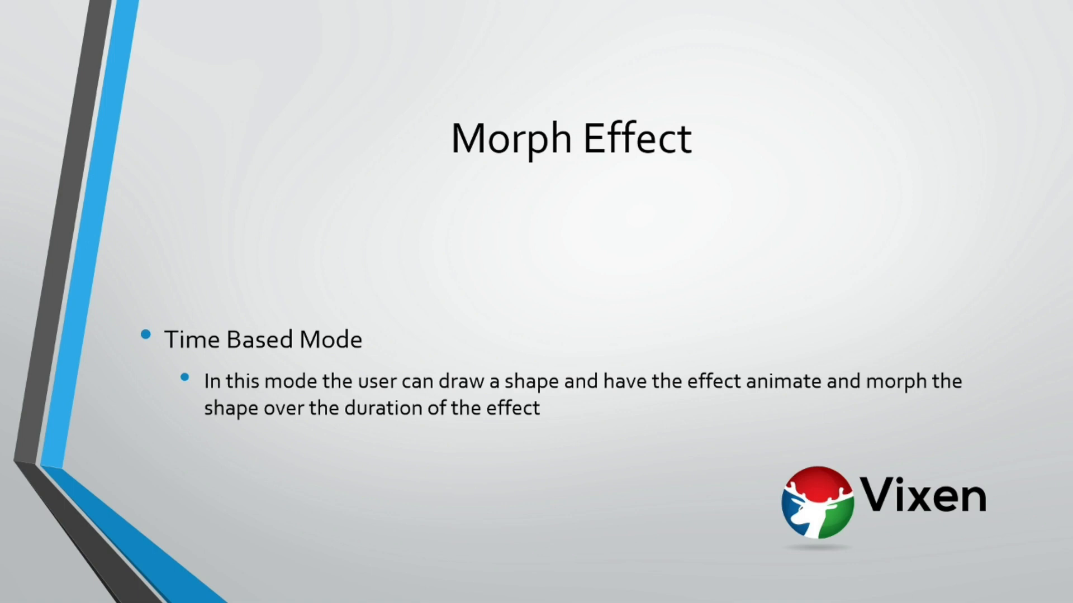
Step: Add a Morph effect about 3 seconds long to the Monster Matrix and set its polygon type to Time Based
{"action": "left_click_drag", "start_coordinate": [45, 338], "coordinate": [184, 394]}
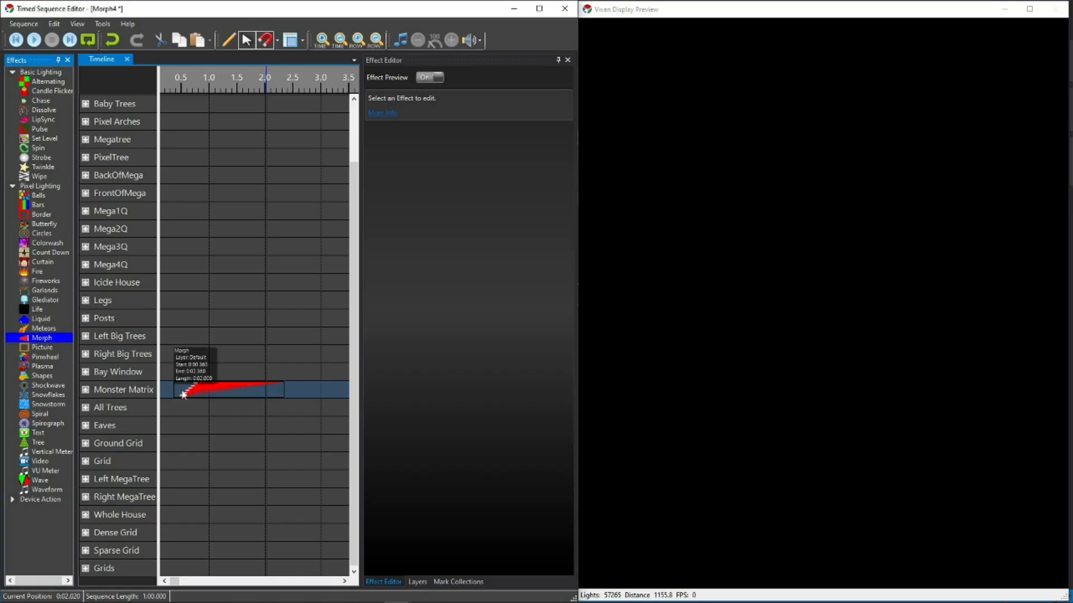
{"action": "left_click_drag", "start_coordinate": [284, 392], "coordinate": [340, 394]}
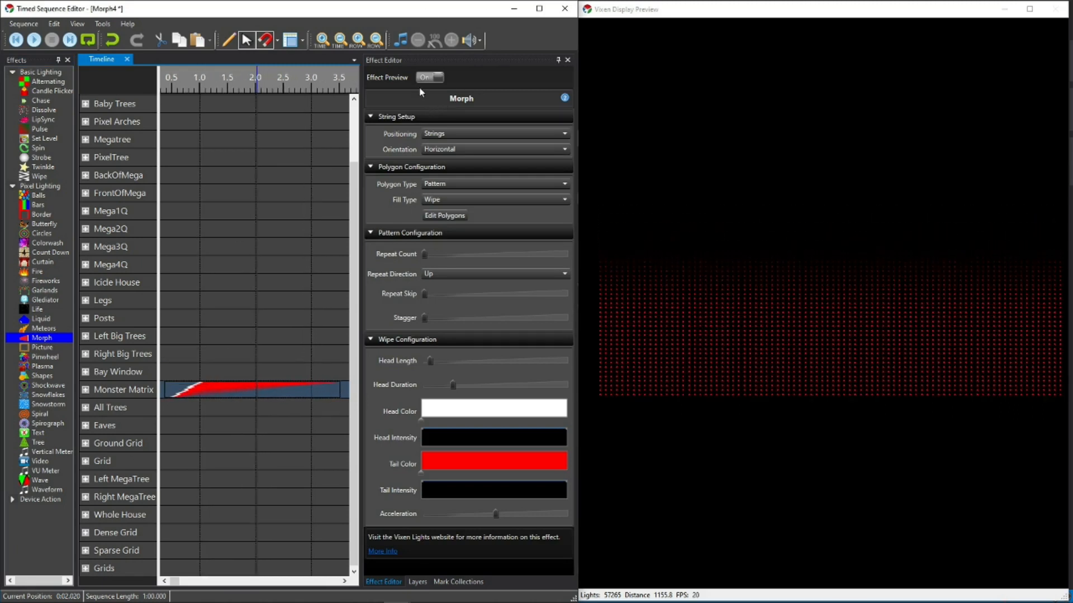
{"action": "left_click", "coordinate": [448, 185]}
{"action": "left_click", "coordinate": [451, 219]}
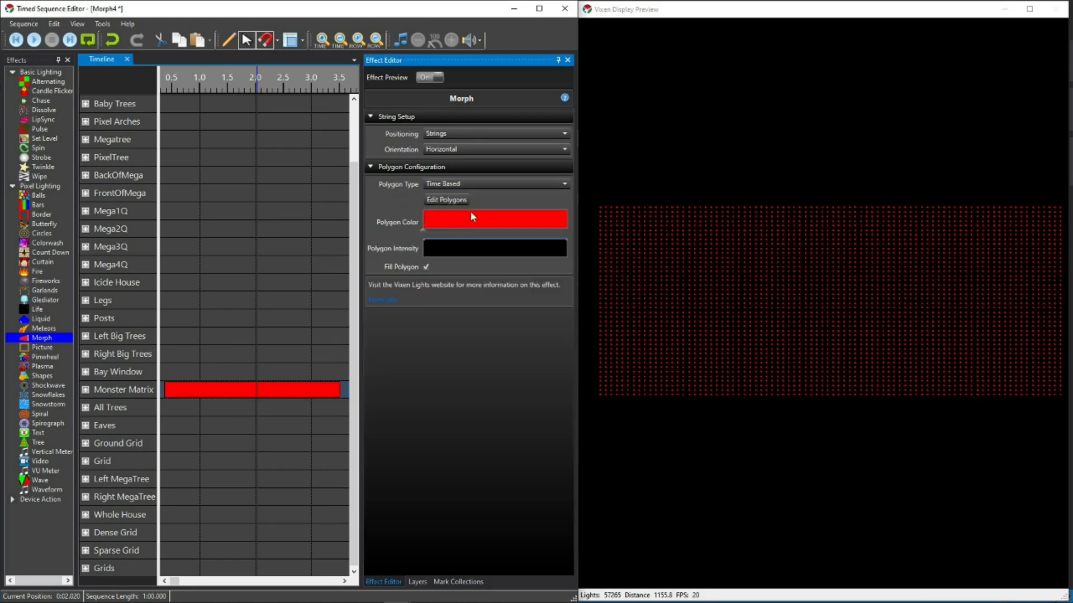
Step: Replace the default polygon with a small ellipse at the grid's center, spanning X 40 to 45 and Y 20 to 24
{"action": "left_click", "coordinate": [446, 200]}
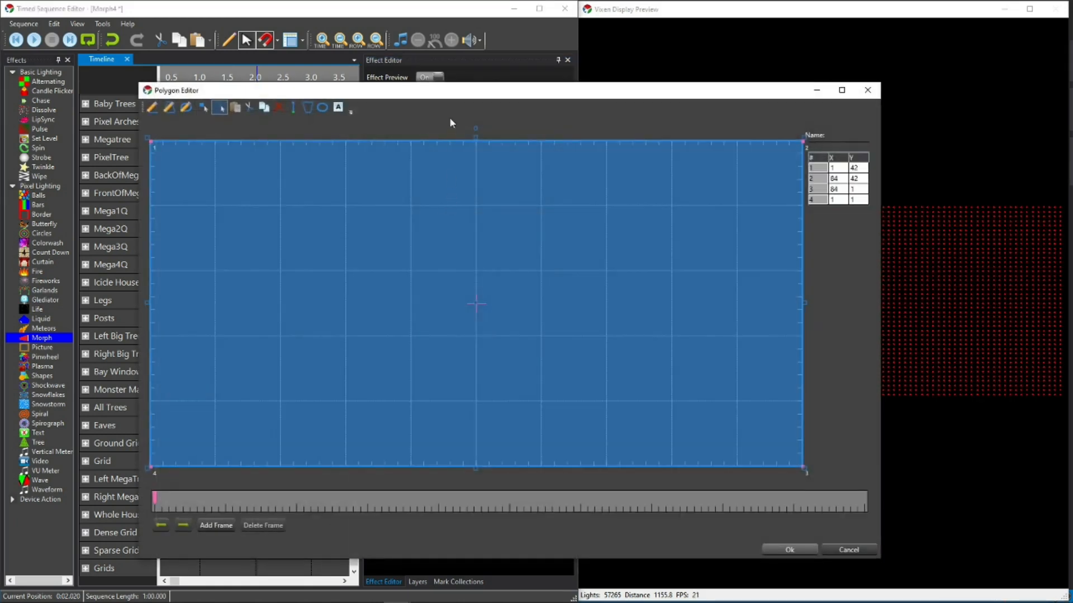
{"action": "left_click_drag", "start_coordinate": [457, 97], "coordinate": [517, 74]}
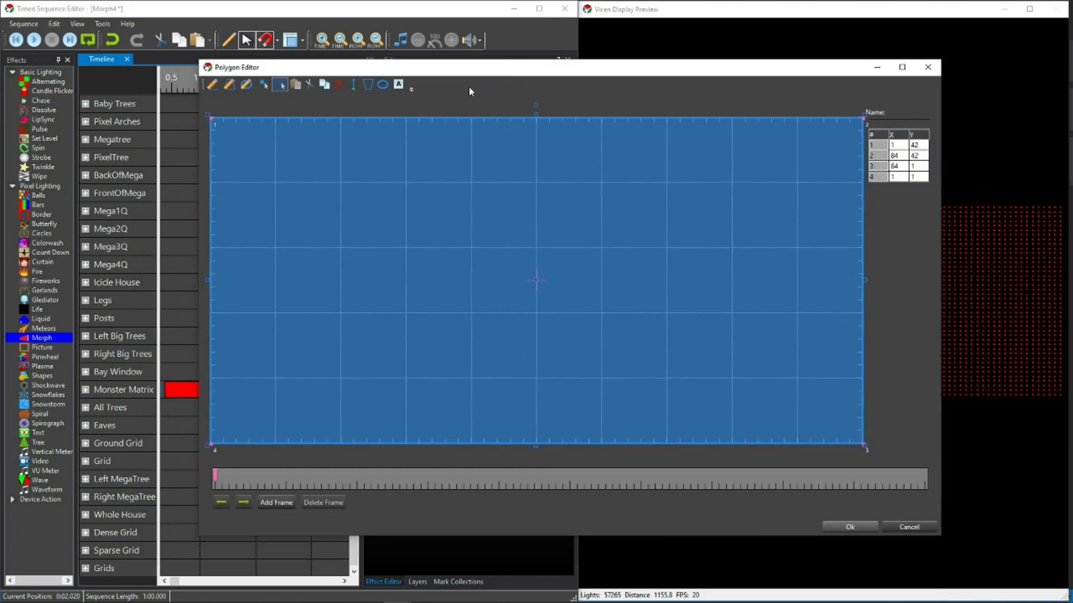
{"action": "left_click", "coordinate": [382, 84]}
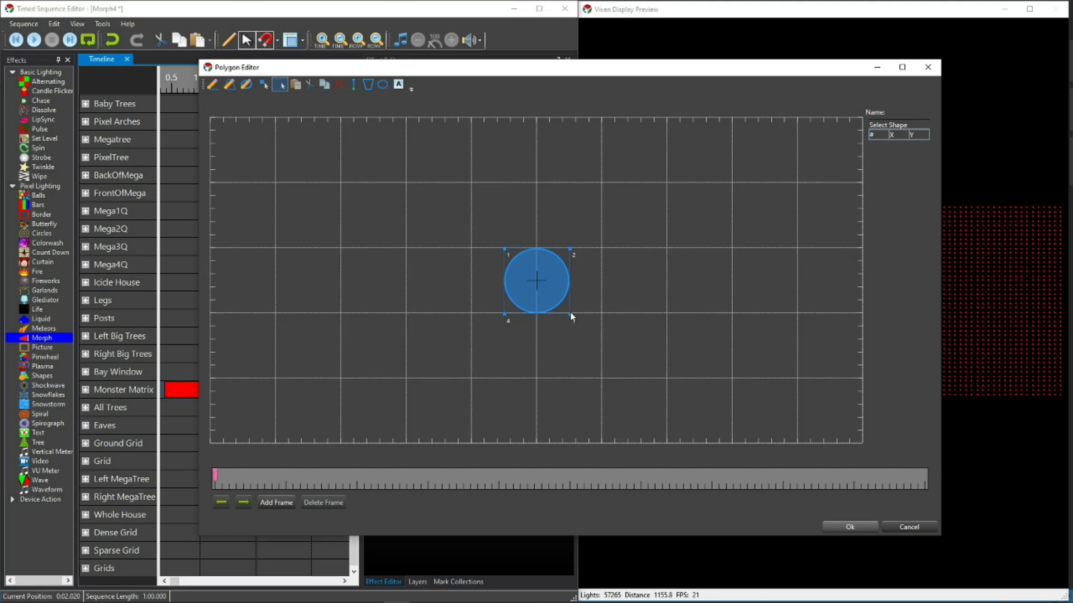
{"action": "left_click", "coordinate": [535, 282]}
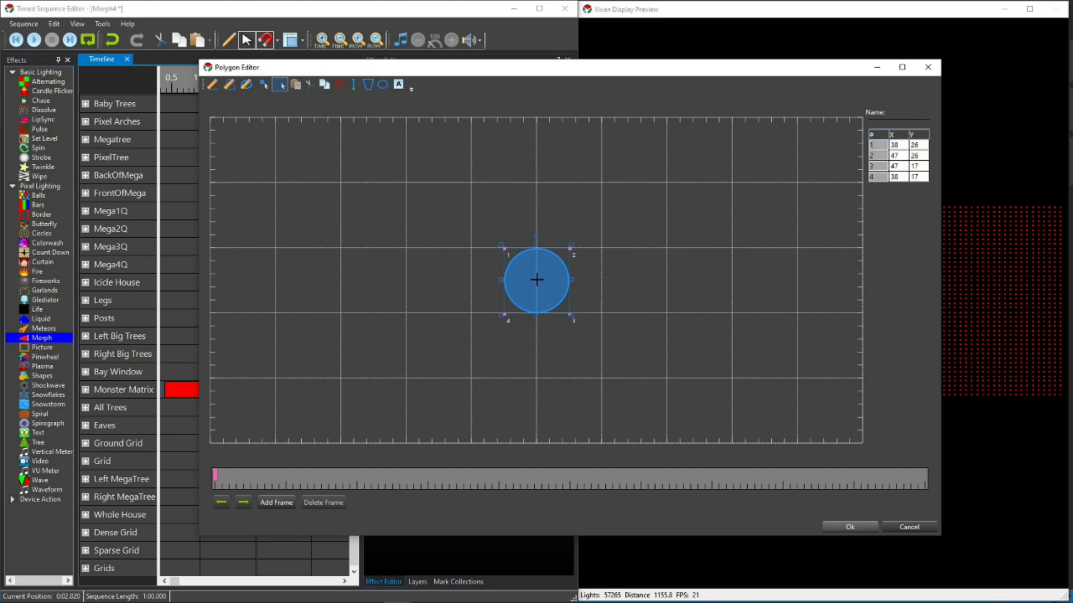
{"action": "left_click_drag", "start_coordinate": [566, 311], "coordinate": [536, 276]}
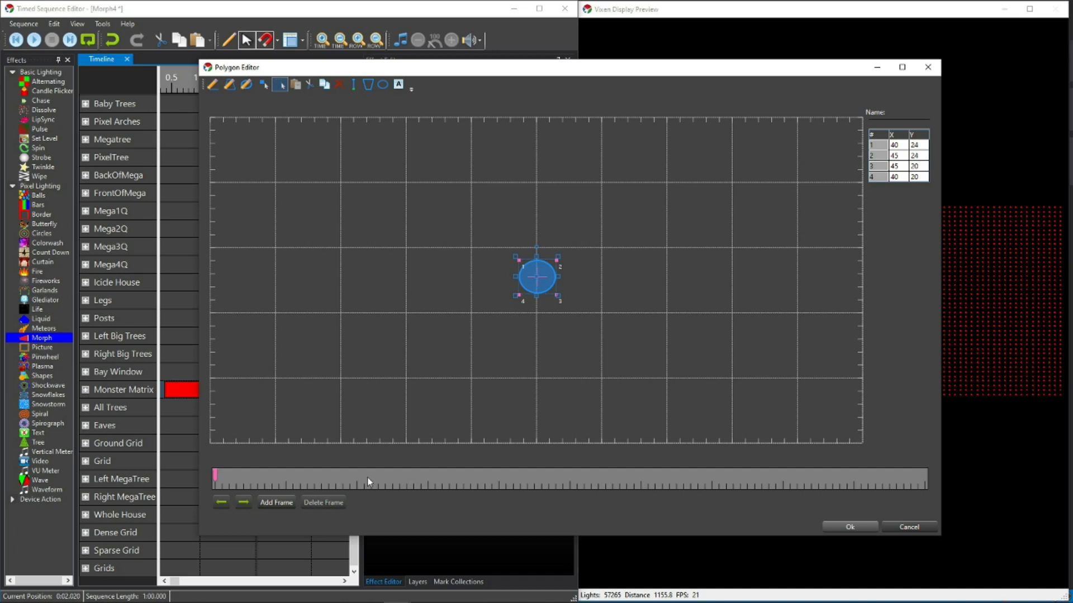
Step: Add two frames to the polygon timeline, placing one at the very end and the other near the middle
{"action": "mouse_move", "coordinate": [215, 474]}
{"action": "left_mouse_down"}
{"action": "mouse_move", "coordinate": [230, 473]}
{"action": "mouse_move", "coordinate": [210, 475]}
{"action": "left_mouse_up"}
{"action": "left_click", "coordinate": [274, 501]}
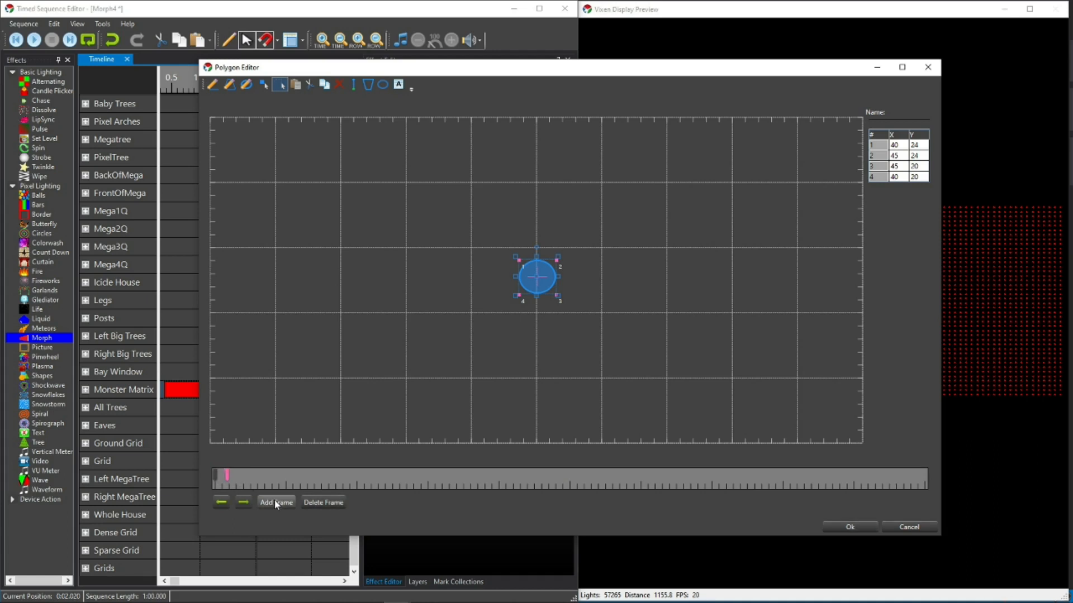
{"action": "left_click", "coordinate": [274, 501]}
{"action": "left_click_drag", "start_coordinate": [239, 475], "coordinate": [925, 474]}
{"action": "left_click_drag", "start_coordinate": [229, 474], "coordinate": [535, 476]}
{"action": "left_click", "coordinate": [922, 479]}
Step: Stretch the middle frame's ellipse over the whole grid, spanning X 1 to 84 and Y 1 to 42, and accept the polygon edits
{"action": "left_click", "coordinate": [534, 474]}
{"action": "left_click_drag", "start_coordinate": [537, 262], "coordinate": [538, 108]}
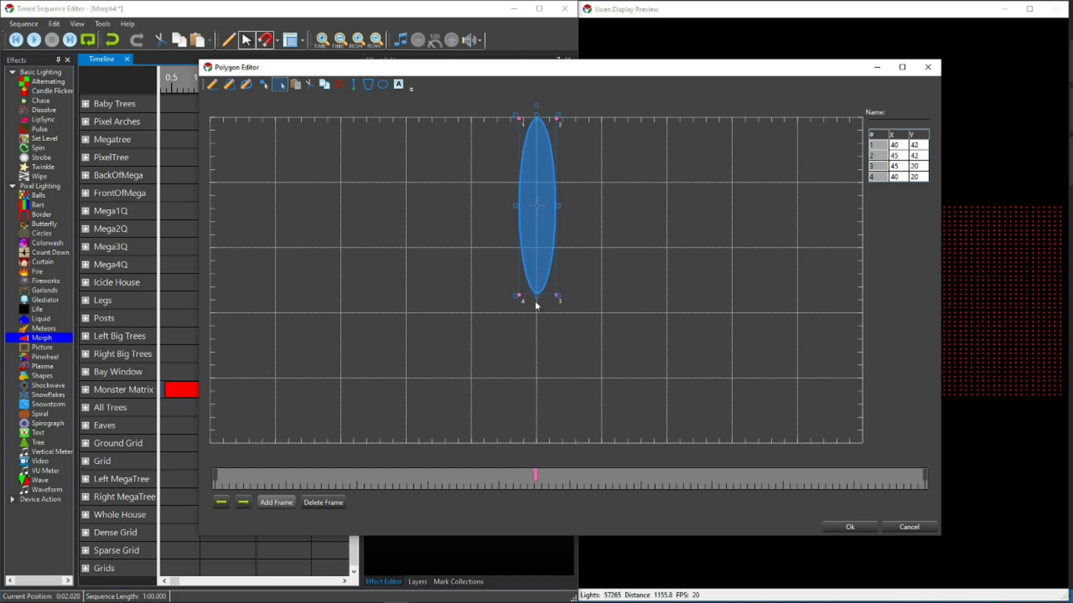
{"action": "left_click_drag", "start_coordinate": [538, 292], "coordinate": [537, 444]}
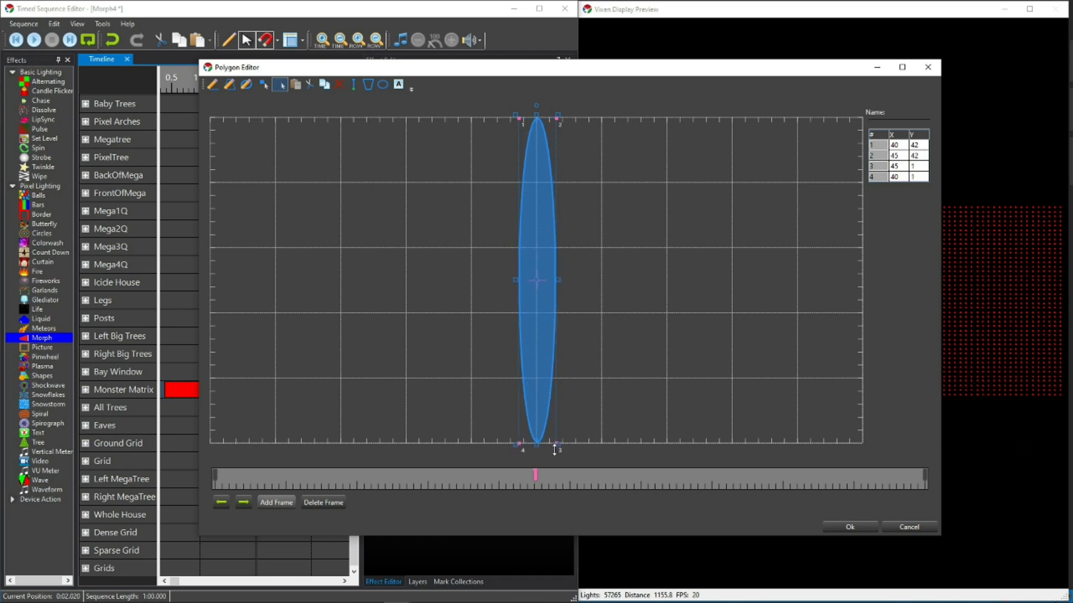
{"action": "left_click_drag", "start_coordinate": [558, 280], "coordinate": [890, 293]}
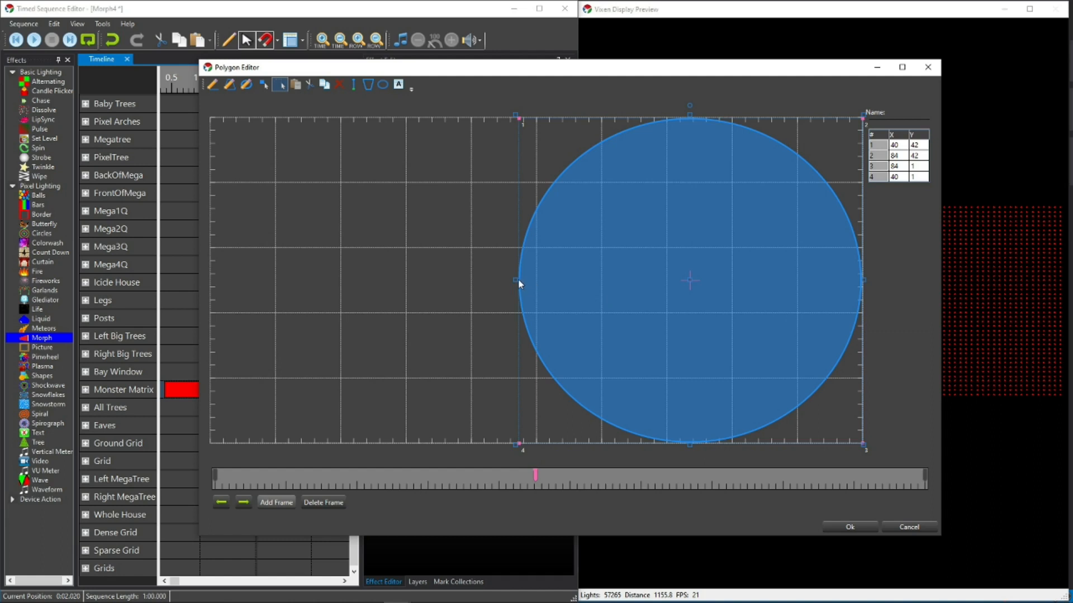
{"action": "left_click_drag", "start_coordinate": [517, 280], "coordinate": [192, 297]}
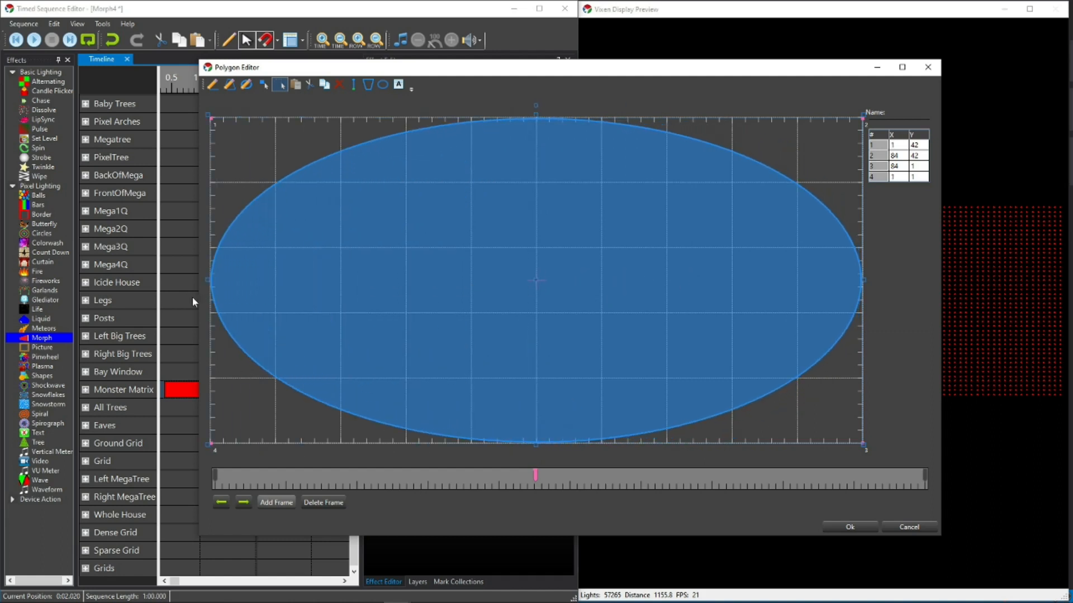
{"action": "left_click", "coordinate": [222, 500]}
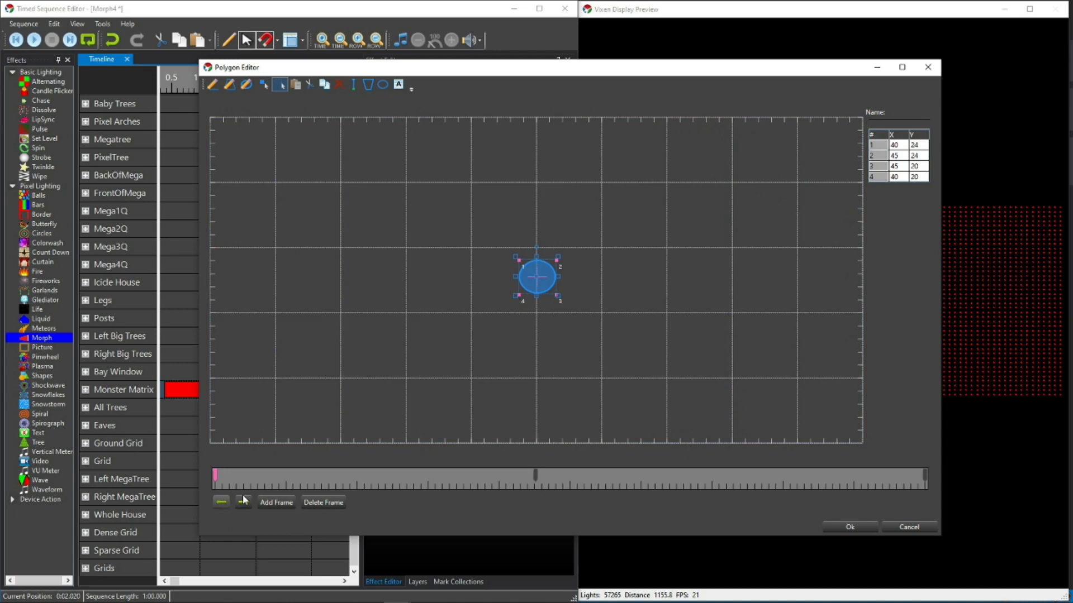
{"action": "left_click", "coordinate": [246, 501]}
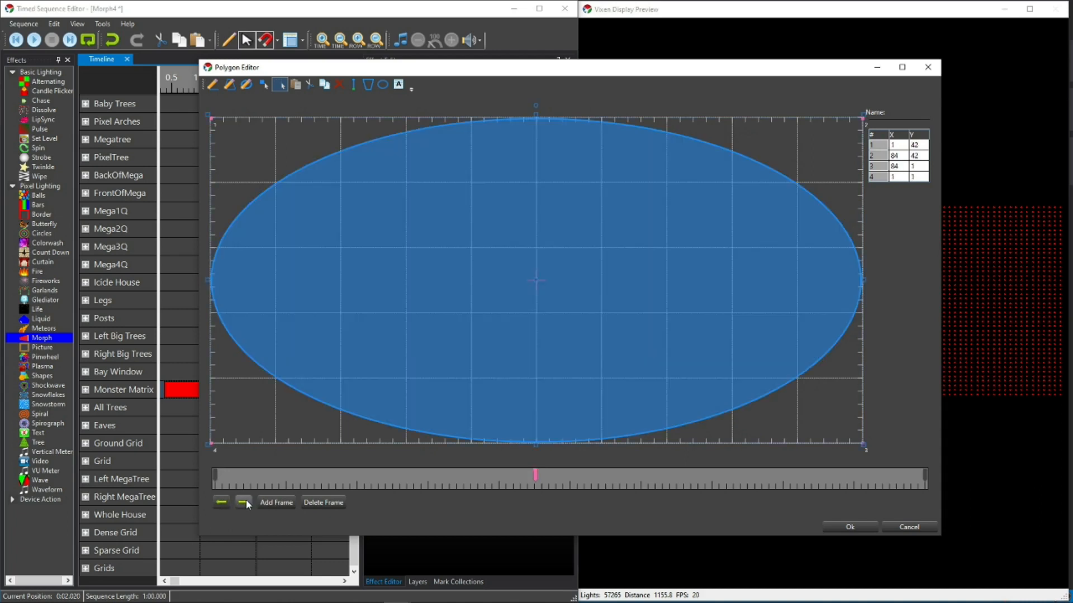
{"action": "left_click", "coordinate": [246, 502]}
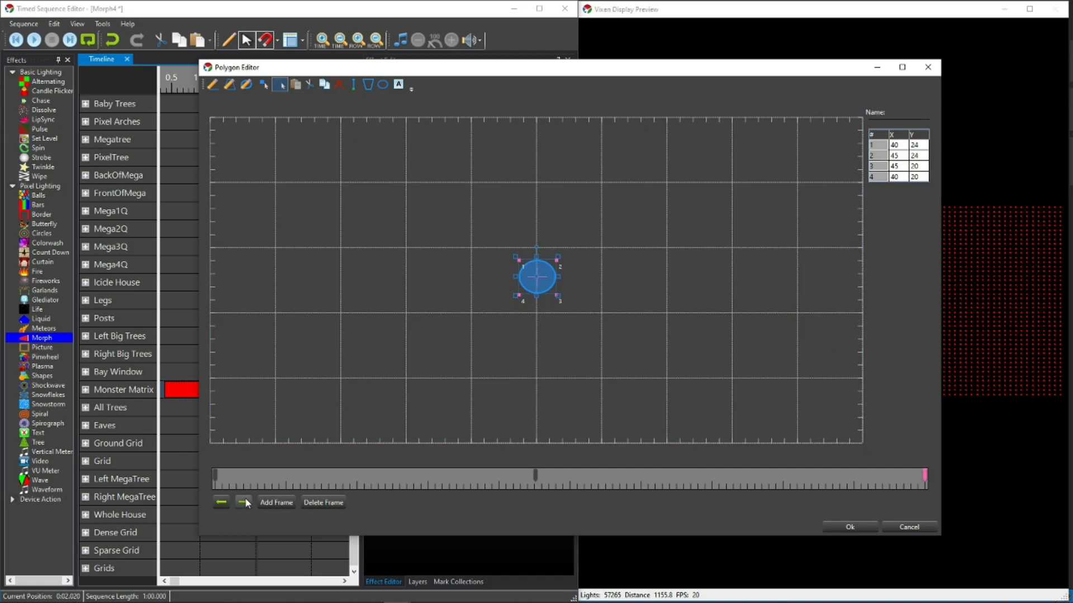
{"action": "left_click", "coordinate": [856, 527]}
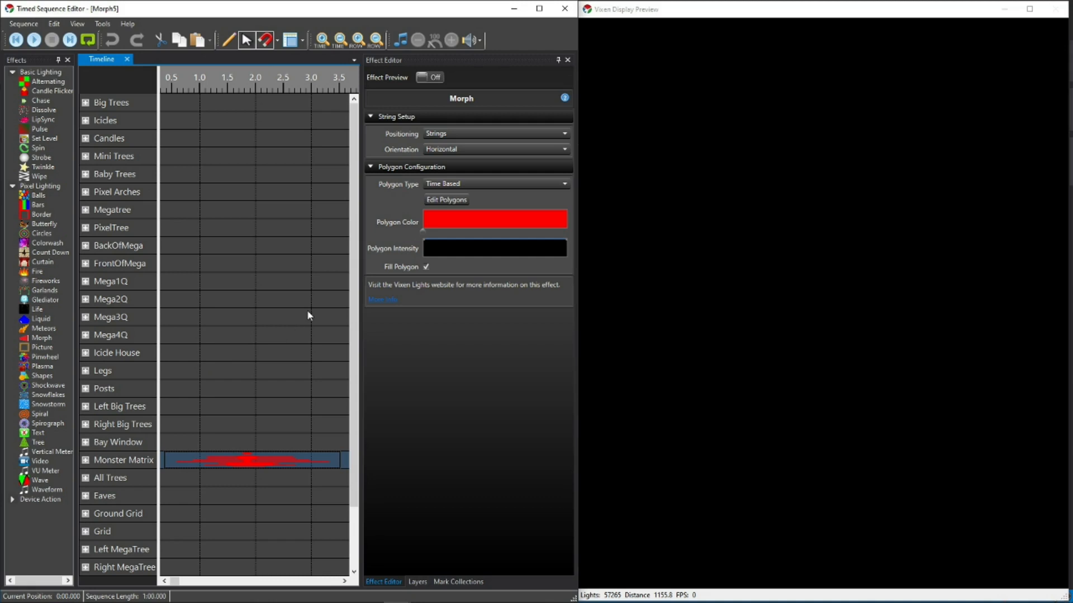
Step: Edit the Morph's polygon so the first frame's ellipse sits in the grid's lower-left corner, spanning X 1 to 9 and Y 2 to 9
{"action": "left_click", "coordinate": [441, 201]}
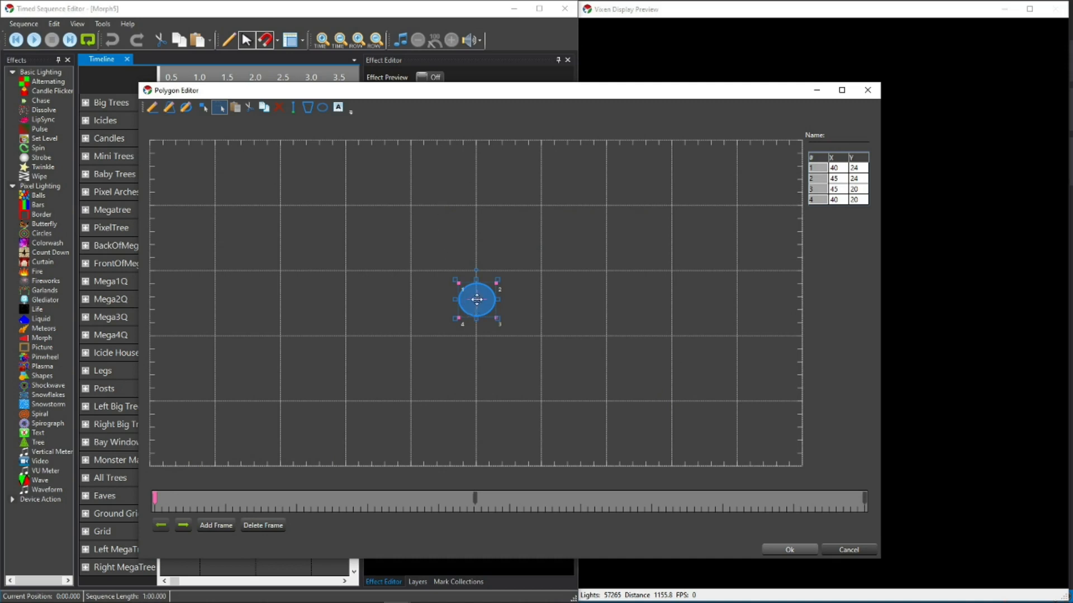
{"action": "left_click_drag", "start_coordinate": [477, 300], "coordinate": [181, 398]}
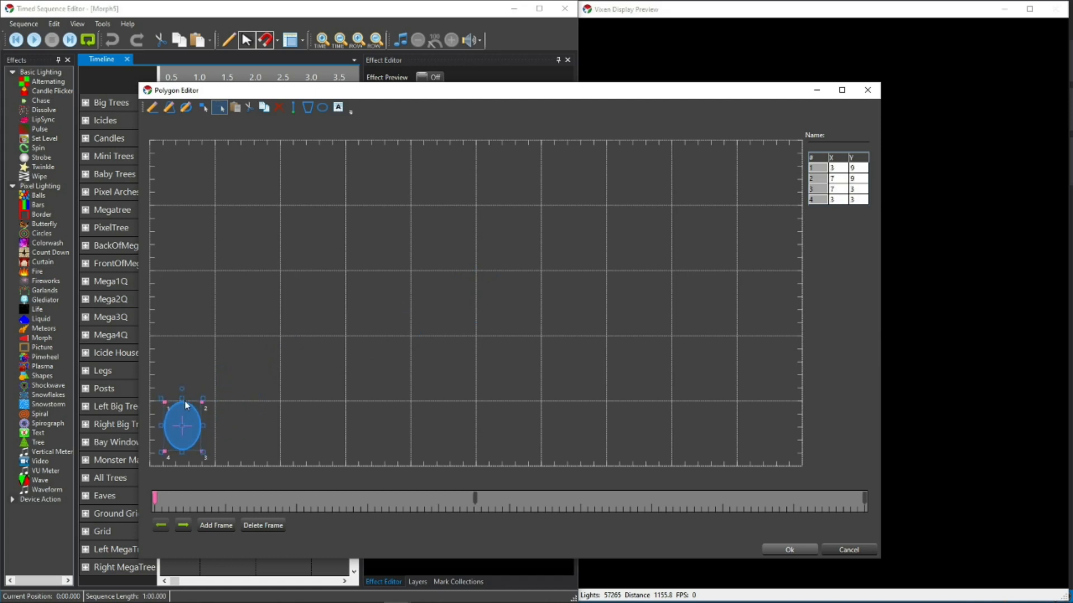
{"action": "left_click_drag", "start_coordinate": [180, 447], "coordinate": [215, 433]}
{"action": "left_click_drag", "start_coordinate": [218, 433], "coordinate": [219, 433]}
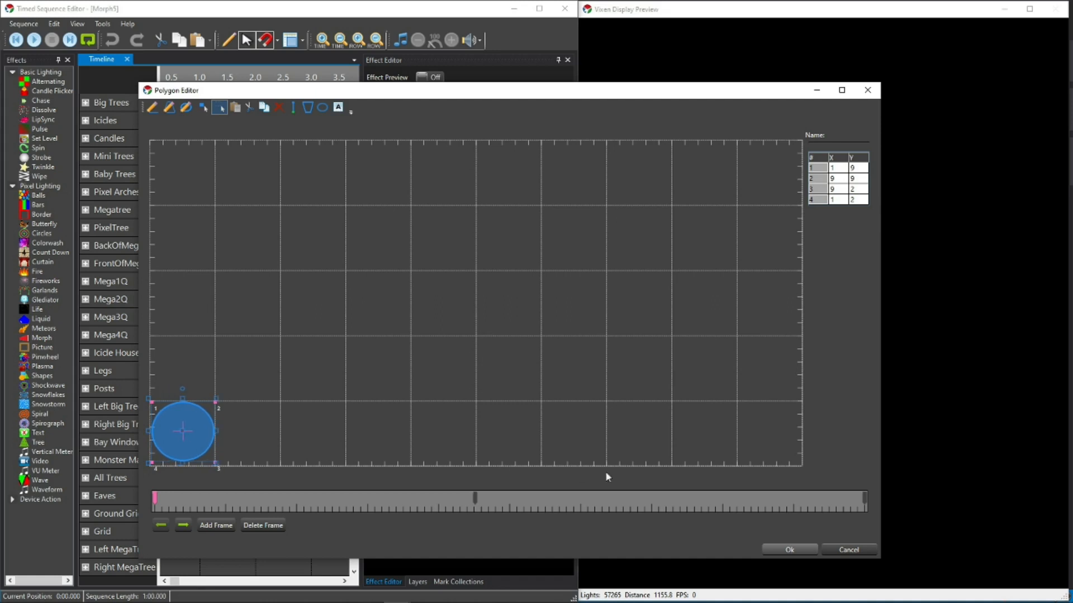
Step: Delete the middle and last frames from the polygon timeline
{"action": "left_click", "coordinate": [474, 497]}
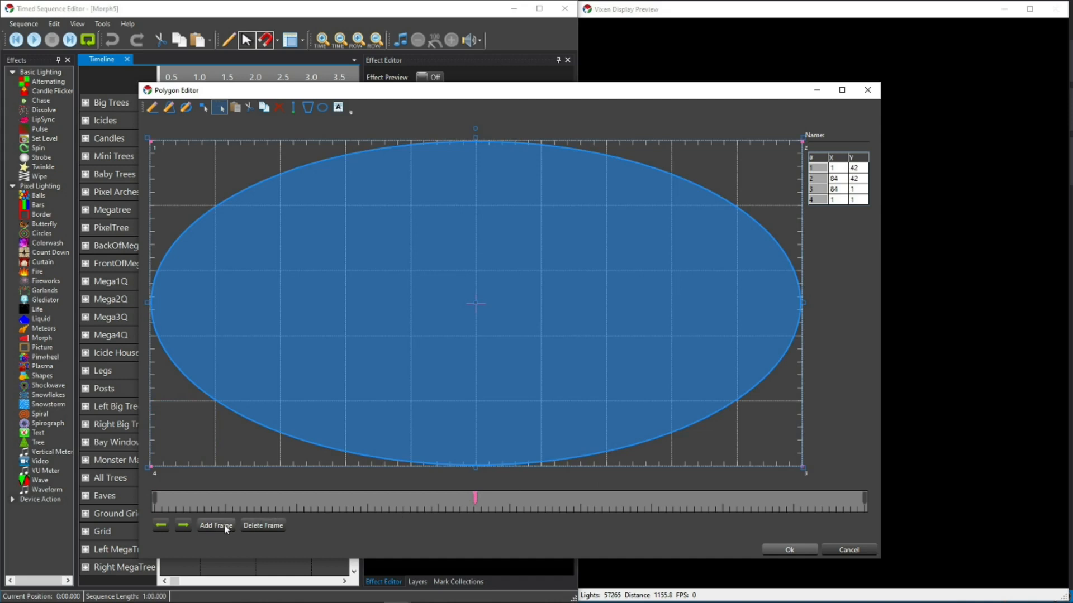
{"action": "left_click", "coordinate": [267, 526]}
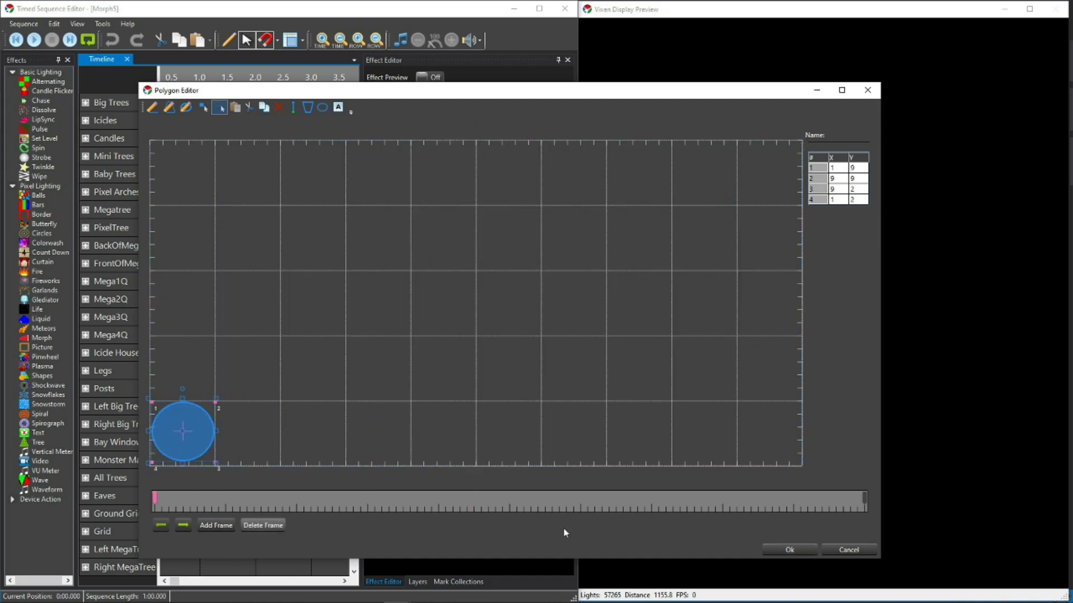
{"action": "left_click", "coordinate": [864, 499]}
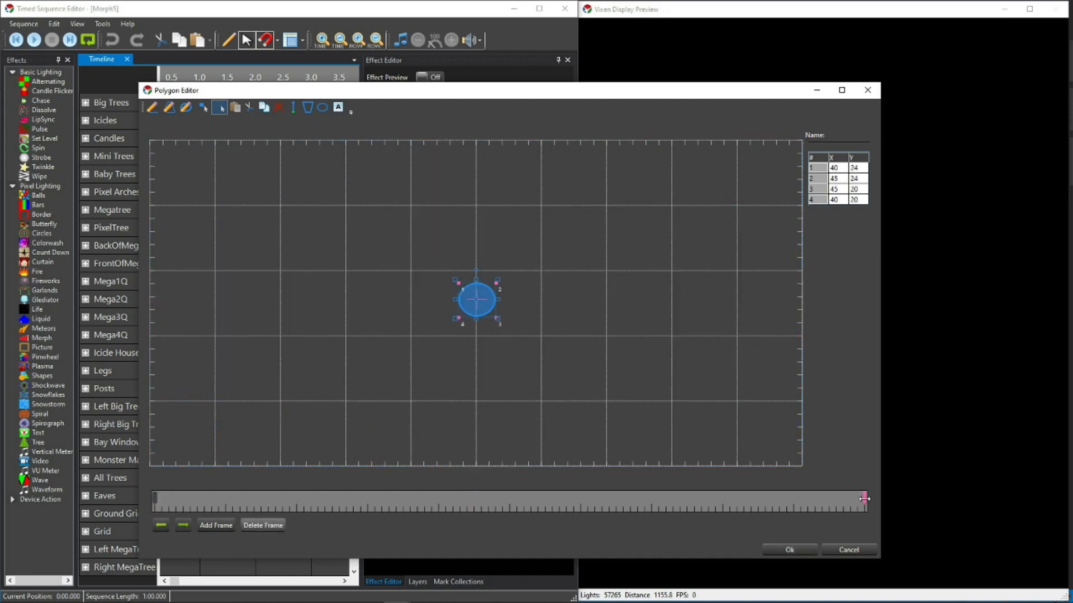
{"action": "left_click", "coordinate": [273, 526]}
Step: Add two frames based on the corner ellipse, placing one at the timeline's end and the other near its middle
{"action": "left_click", "coordinate": [215, 526]}
{"action": "left_click", "coordinate": [215, 526]}
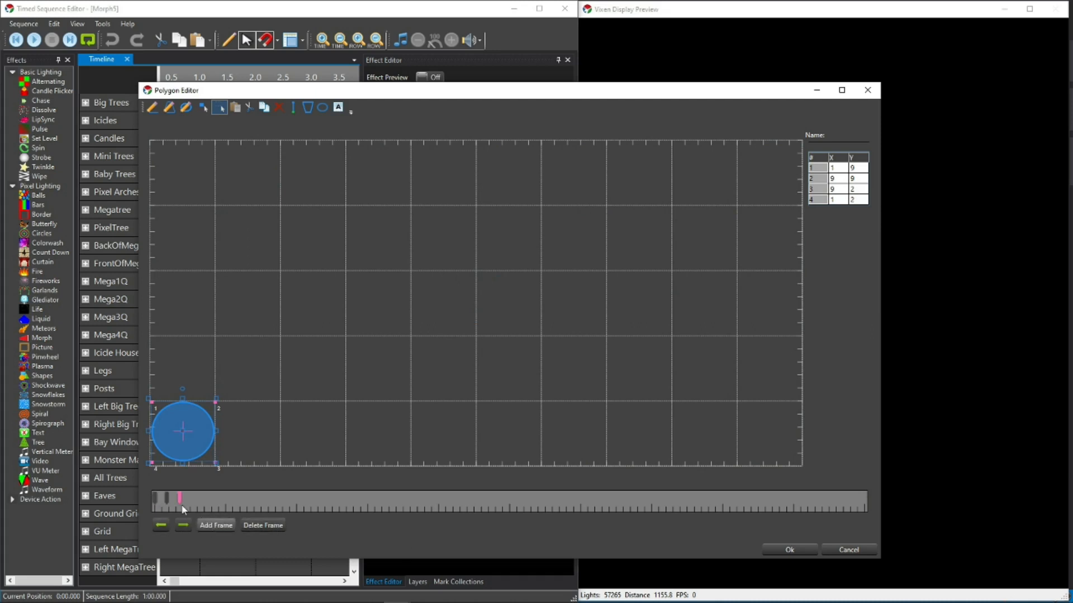
{"action": "left_click_drag", "start_coordinate": [518, 502], "coordinate": [875, 498]}
{"action": "left_click_drag", "start_coordinate": [167, 498], "coordinate": [476, 497]}
Step: Move the middle frame's ellipse to X 38–46, Y 34–42 and the last frame's to X 76–84, Y 1–9, and accept the edits
{"action": "left_click_drag", "start_coordinate": [181, 432], "coordinate": [473, 170]}
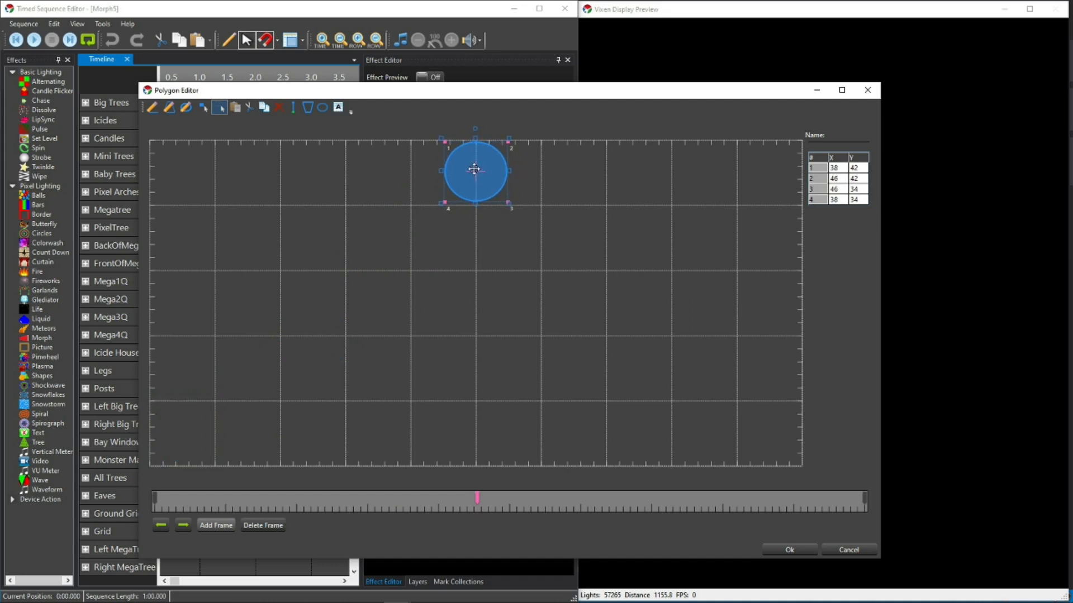
{"action": "left_click", "coordinate": [182, 526]}
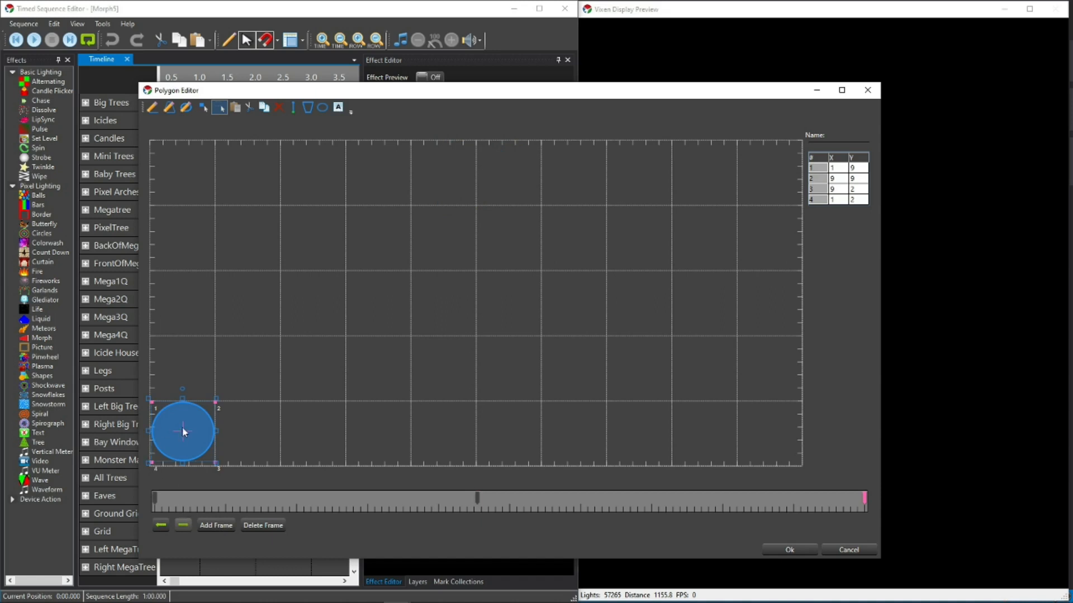
{"action": "left_click_drag", "start_coordinate": [182, 434], "coordinate": [772, 442]}
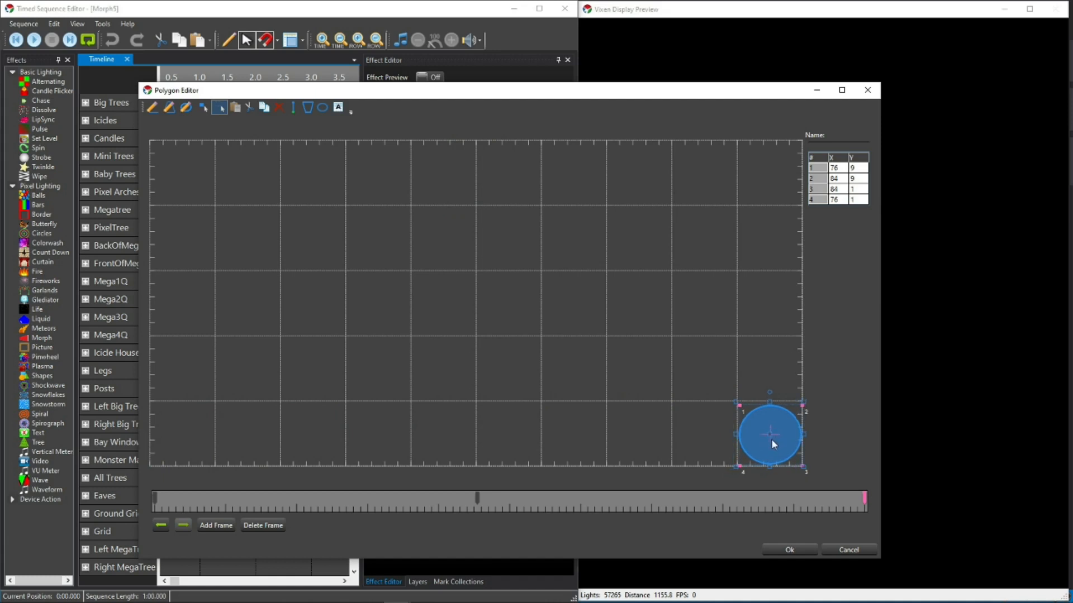
{"action": "left_click", "coordinate": [158, 525]}
{"action": "left_click", "coordinate": [159, 525]}
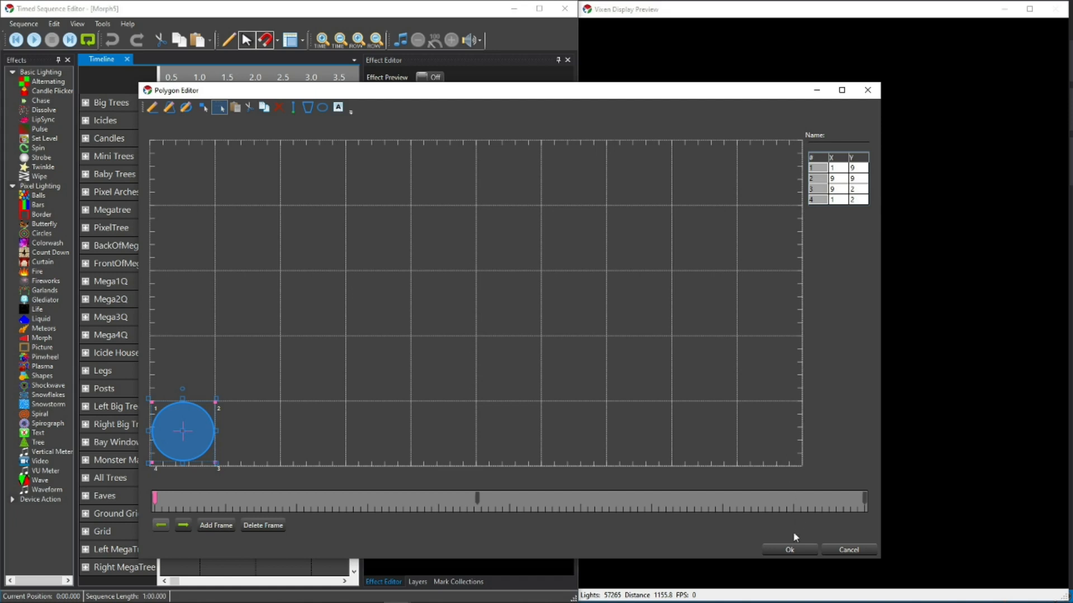
{"action": "left_click", "coordinate": [790, 550]}
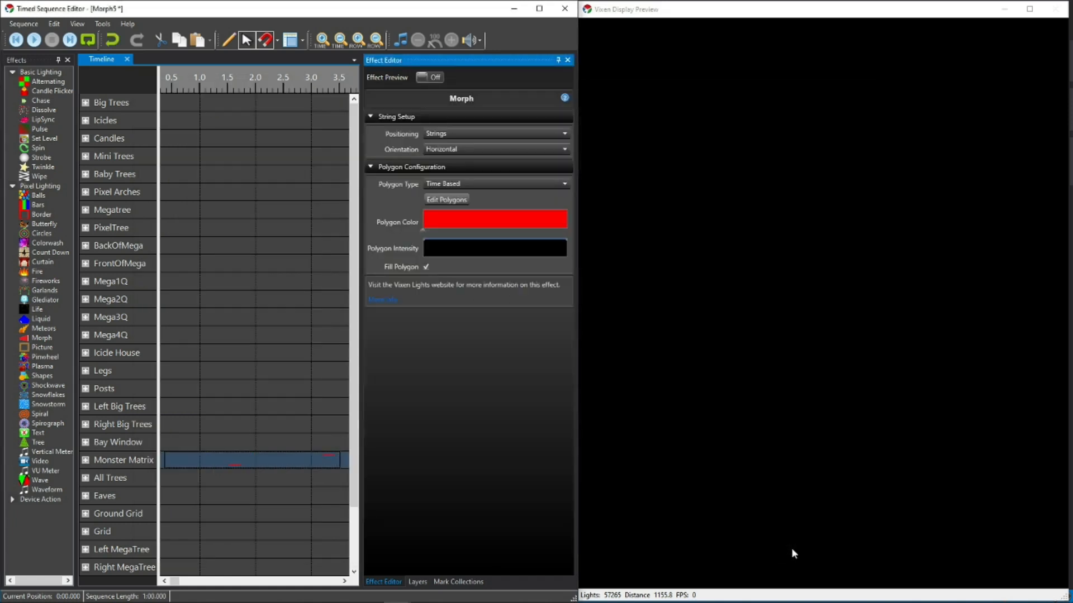
Step: Preview the Morph effect, examine its first and last polygon frames, and preview the Bars effect on the Monster Matrix
{"action": "left_click", "coordinate": [439, 78]}
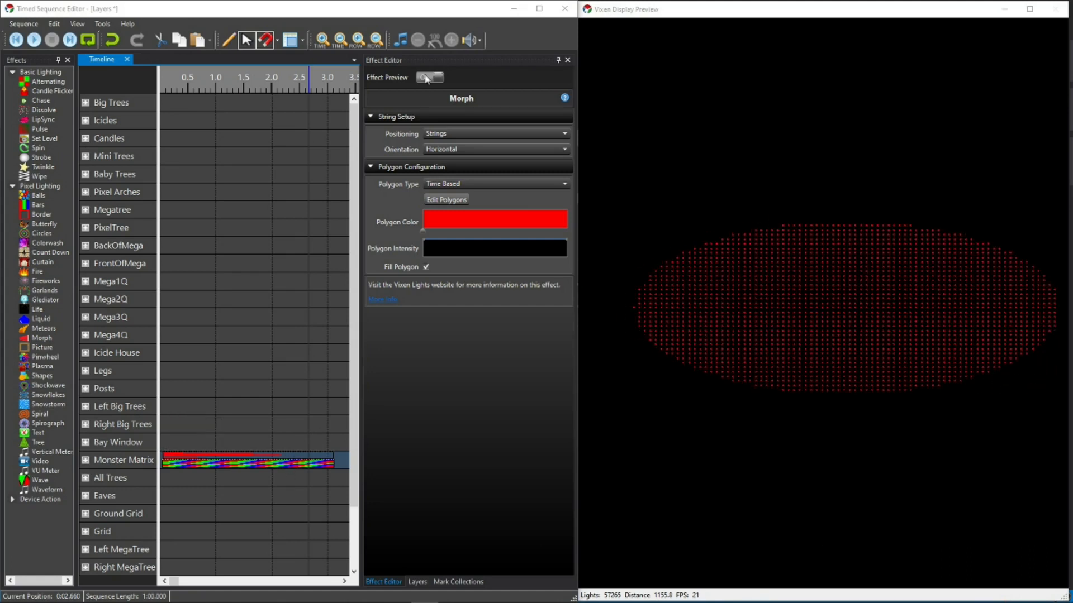
{"action": "left_click", "coordinate": [438, 202]}
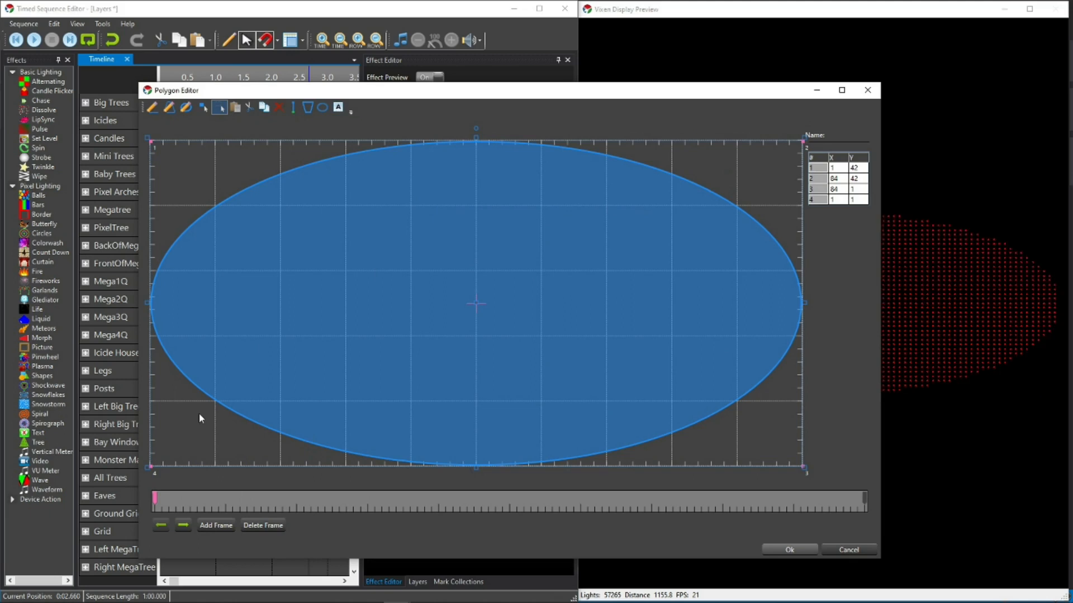
{"action": "left_click", "coordinate": [184, 525]}
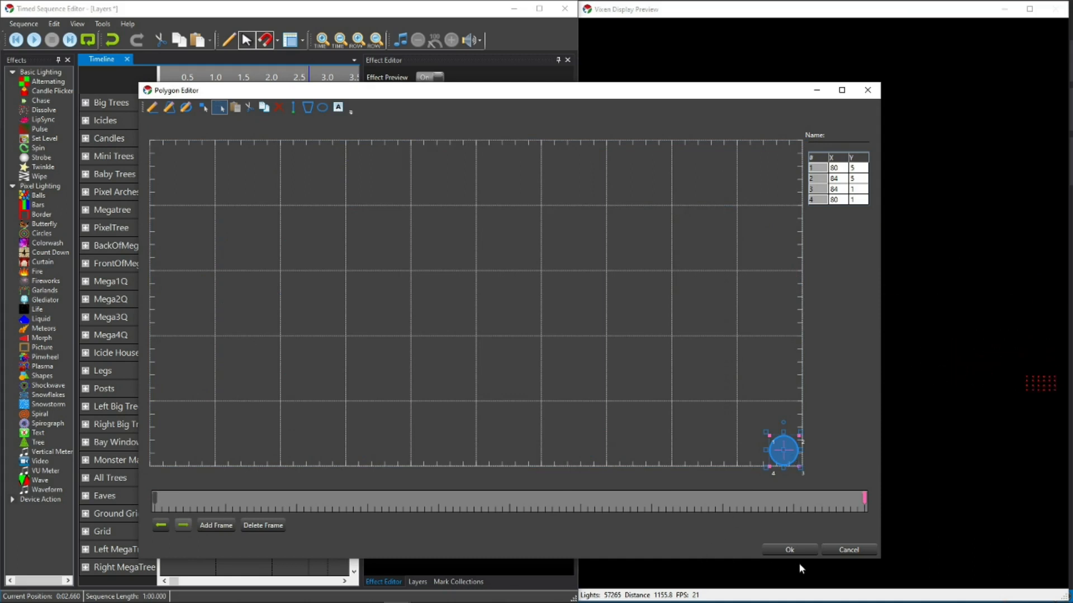
{"action": "left_click", "coordinate": [790, 550]}
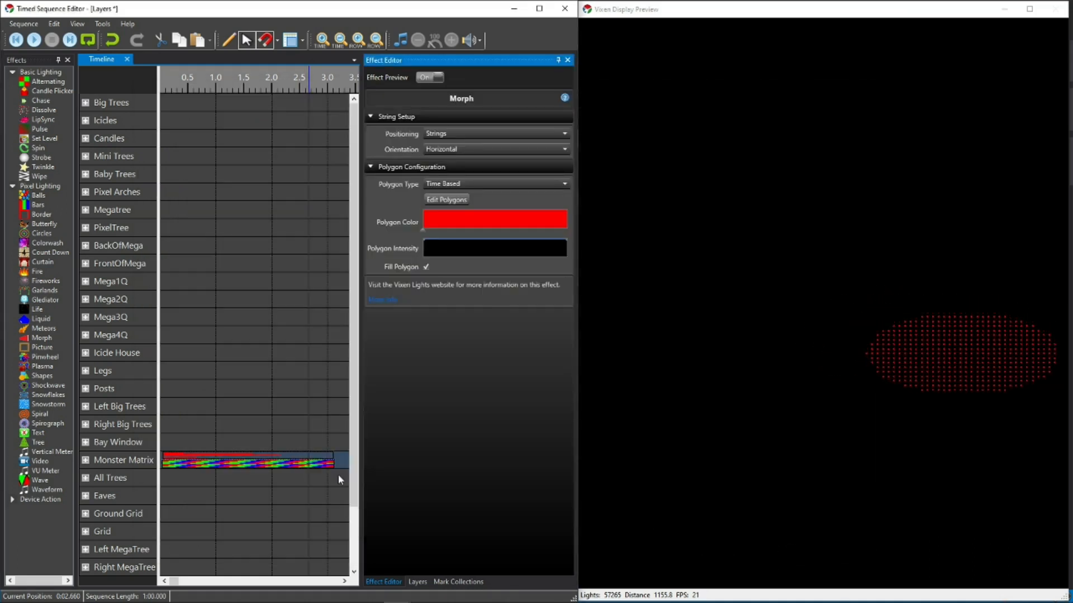
{"action": "left_click", "coordinate": [230, 462]}
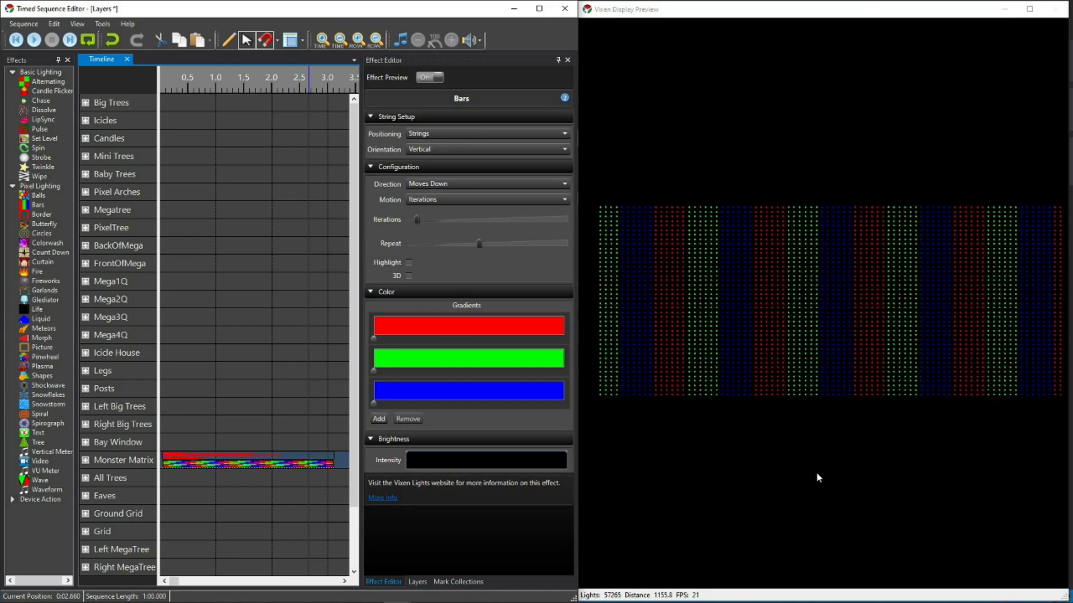
Step: Assign the Monster Matrix Morph effect to the Intensity Overlay layer and preview it together with the Bars effect
{"action": "left_click", "coordinate": [282, 459]}
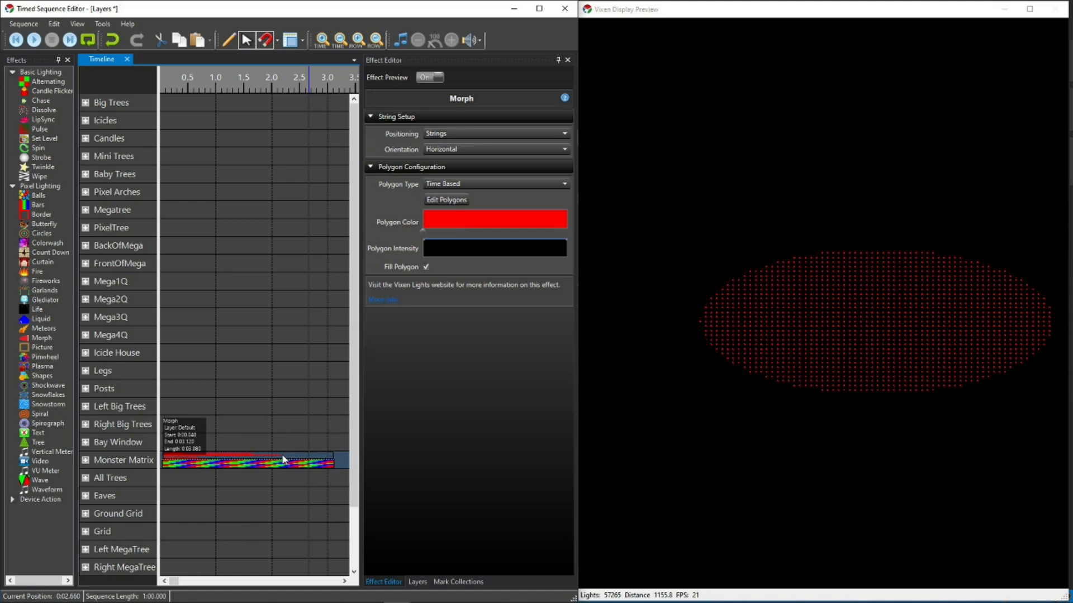
{"action": "right_click", "coordinate": [292, 459]}
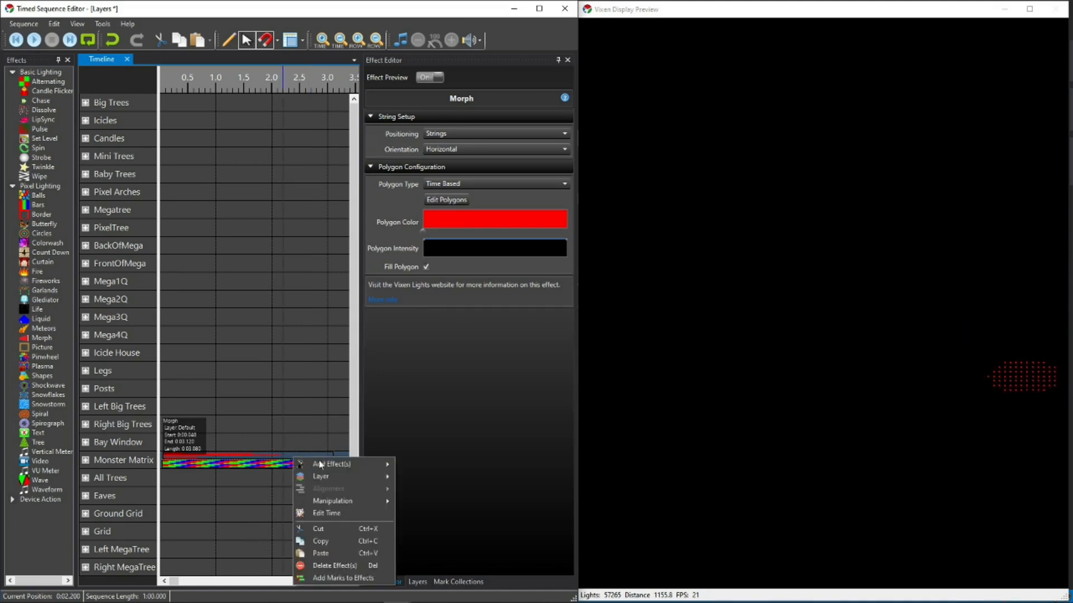
{"action": "mouse_move", "coordinate": [326, 466]}
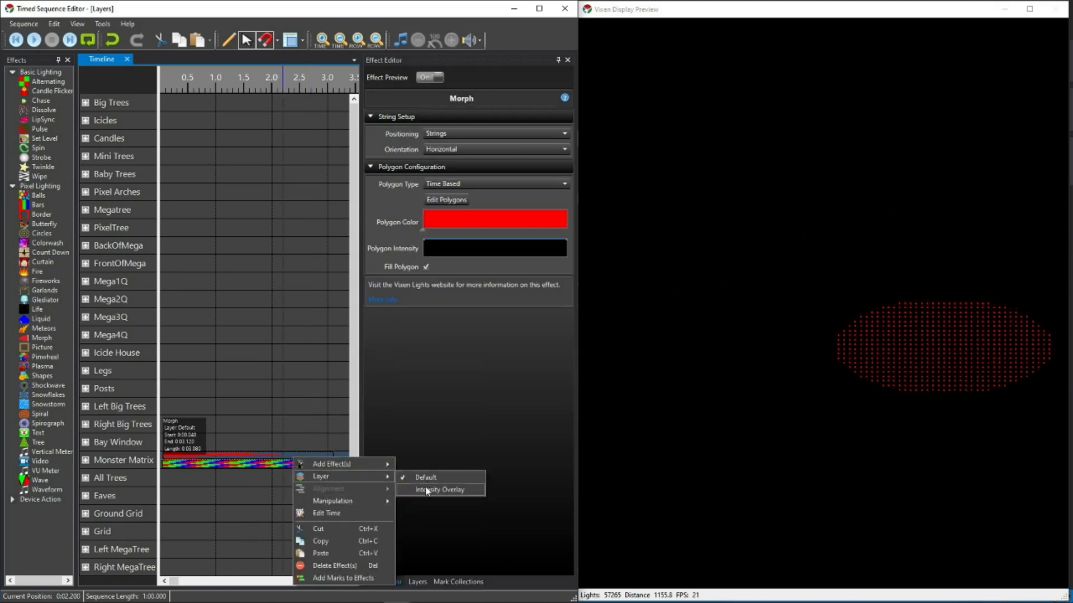
{"action": "left_click", "coordinate": [424, 490]}
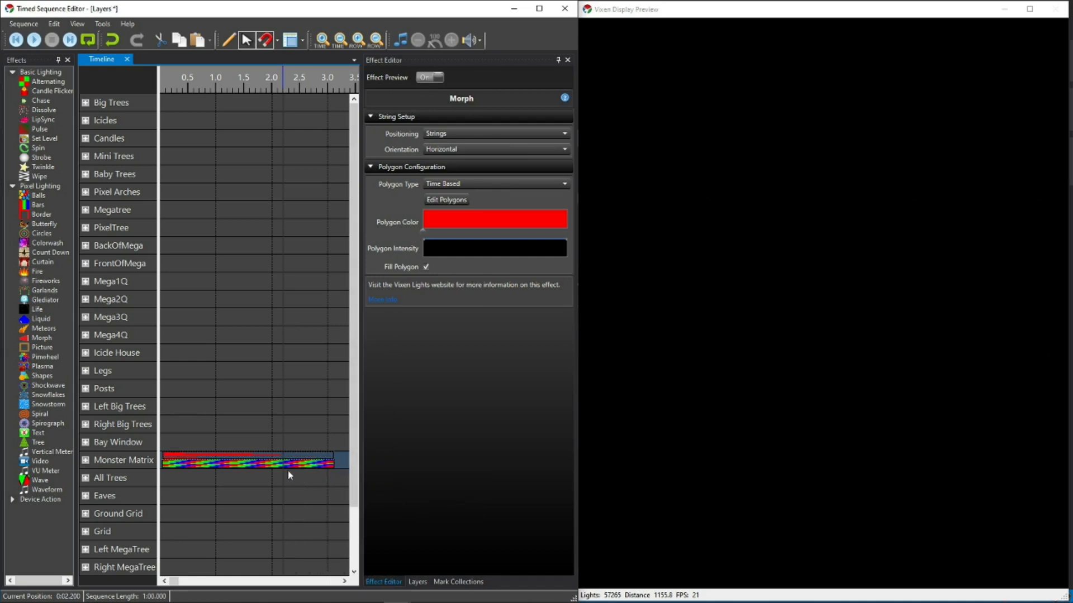
{"action": "left_click", "coordinate": [259, 468]}
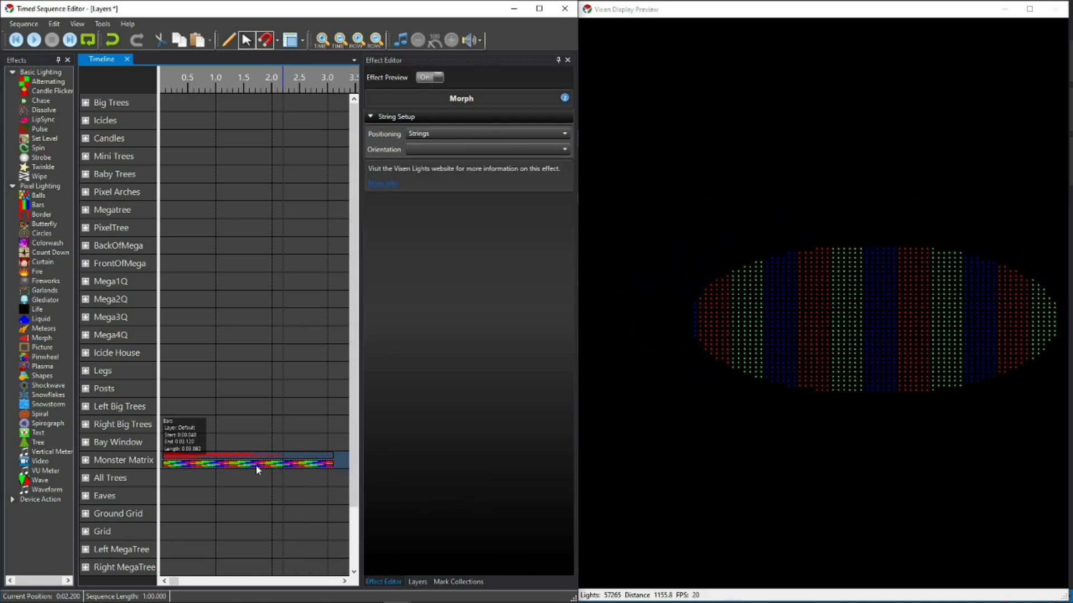